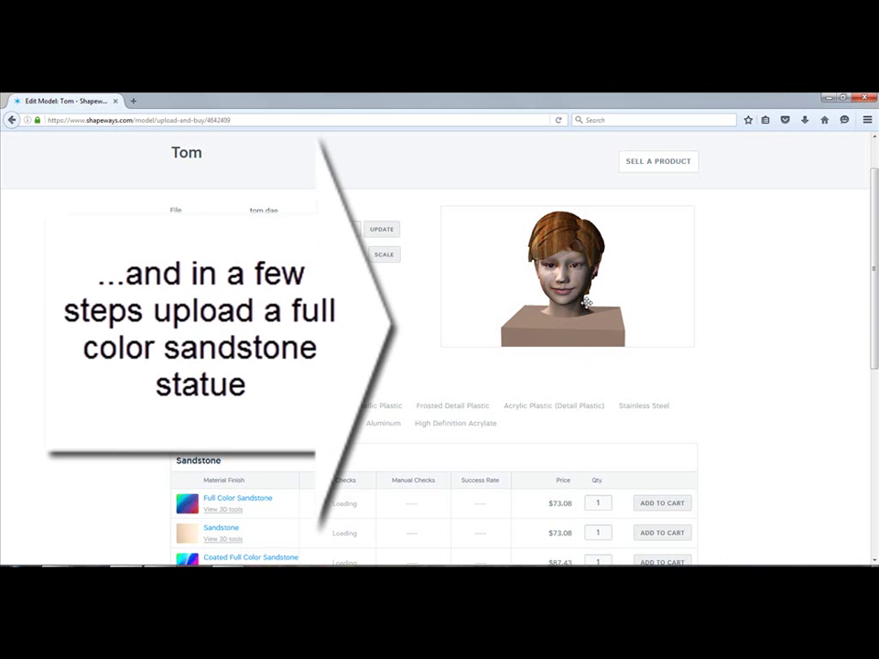
left_click_drag(632, 312, 588, 303)
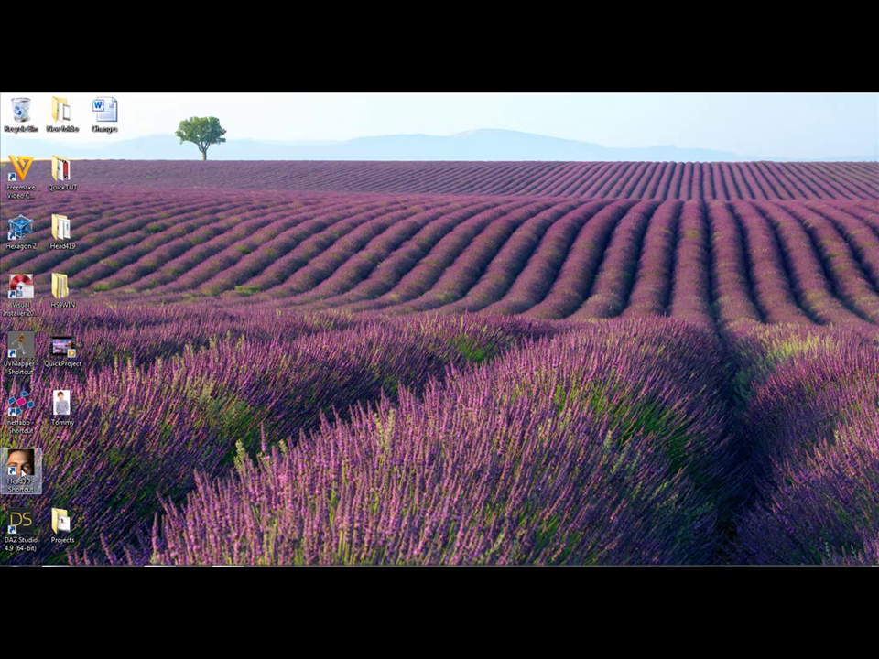
Launch Head3D, dismiss the learning hints and load the Tommy photo from the Desktop as the template image.
left_click(22, 476)
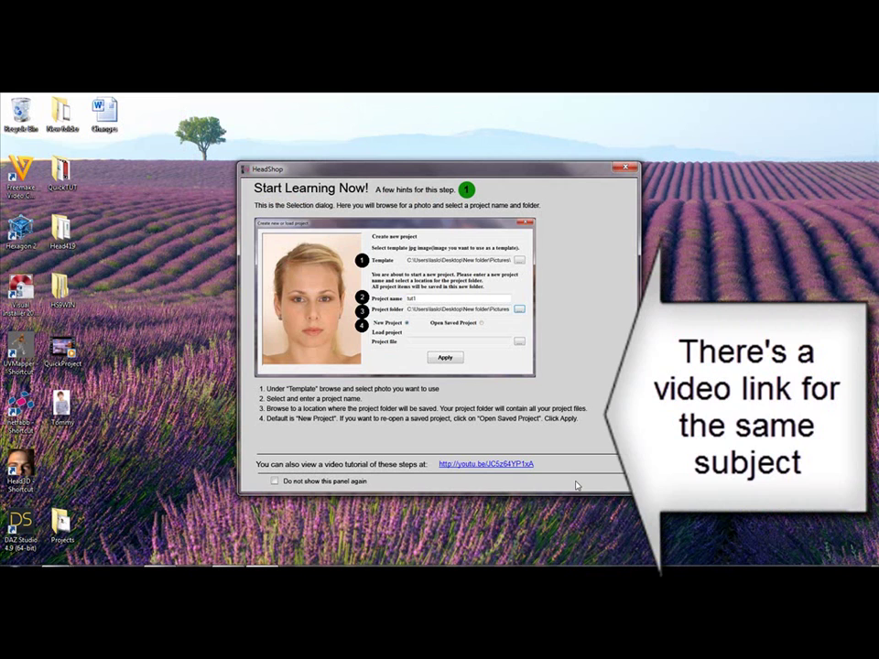
left_click(621, 171)
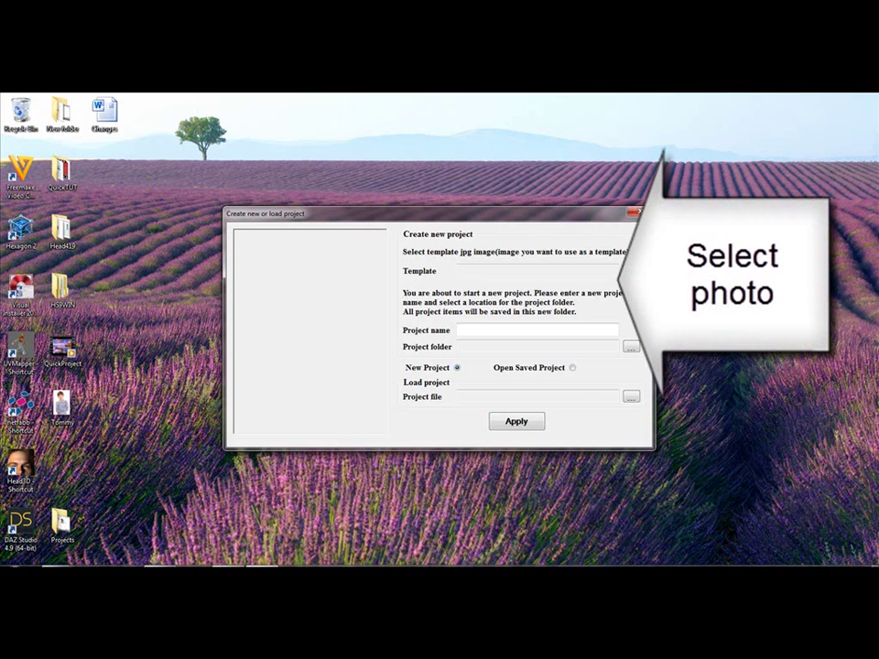
left_click(632, 271)
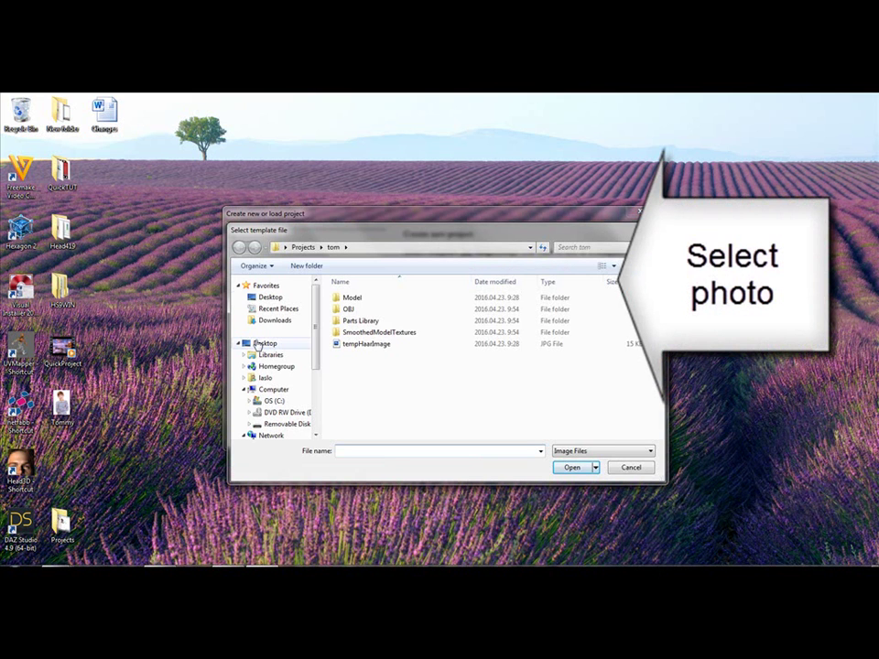
left_click(263, 343)
left_click(355, 407)
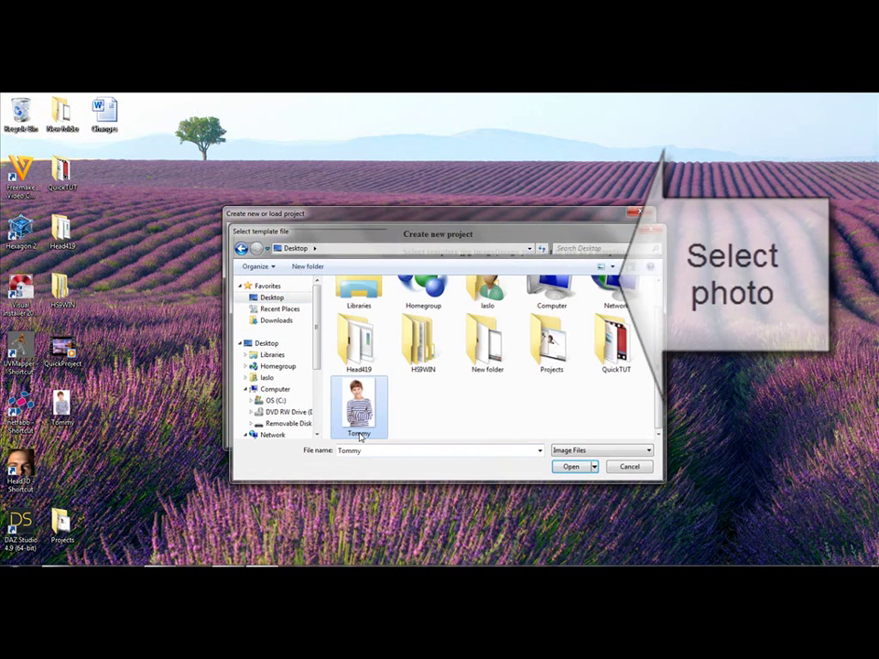
double_click(357, 412)
Name the new project tom2 and set its project folder to Projects on the Desktop.
left_click(478, 335)
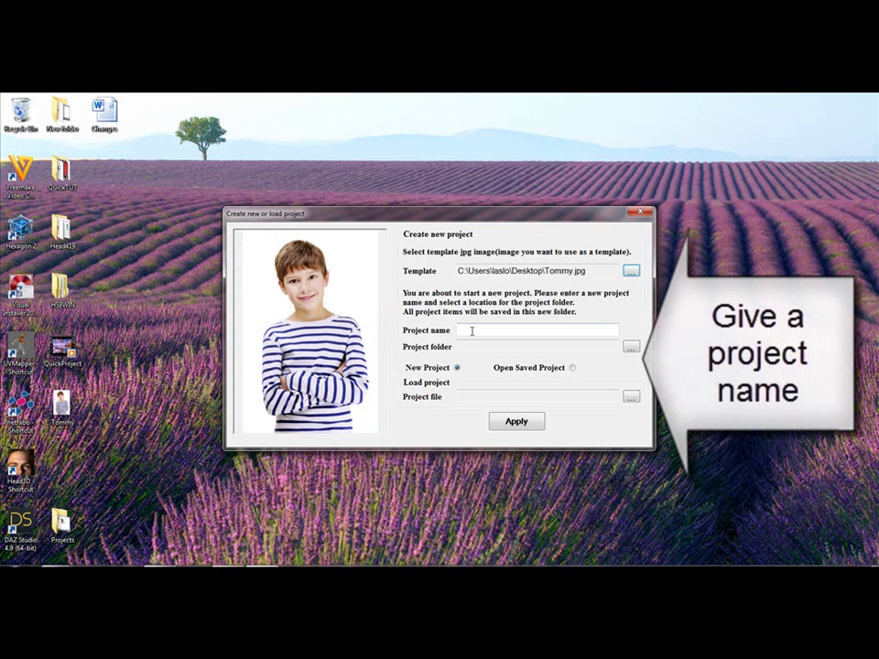
type("tom")
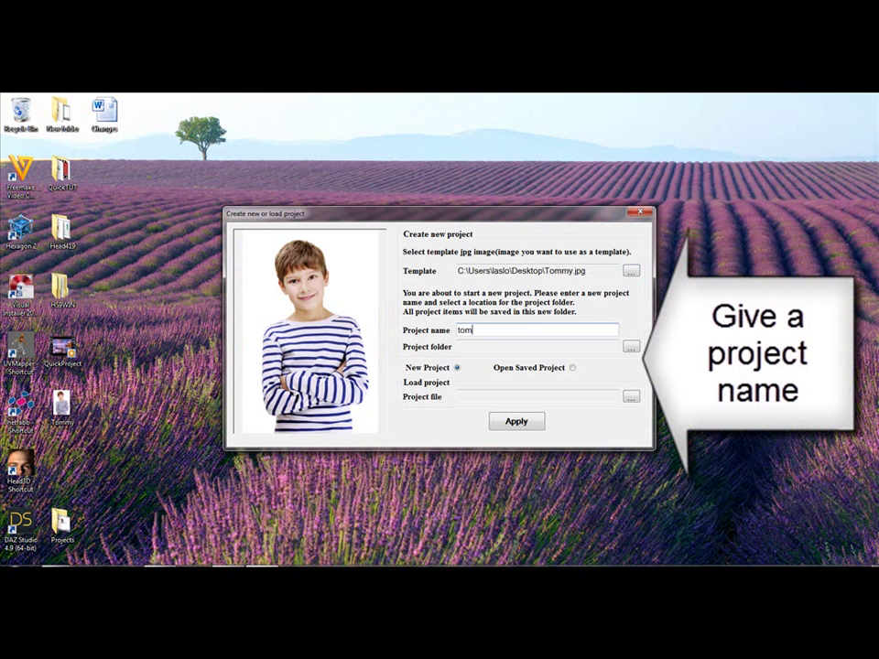
type("2")
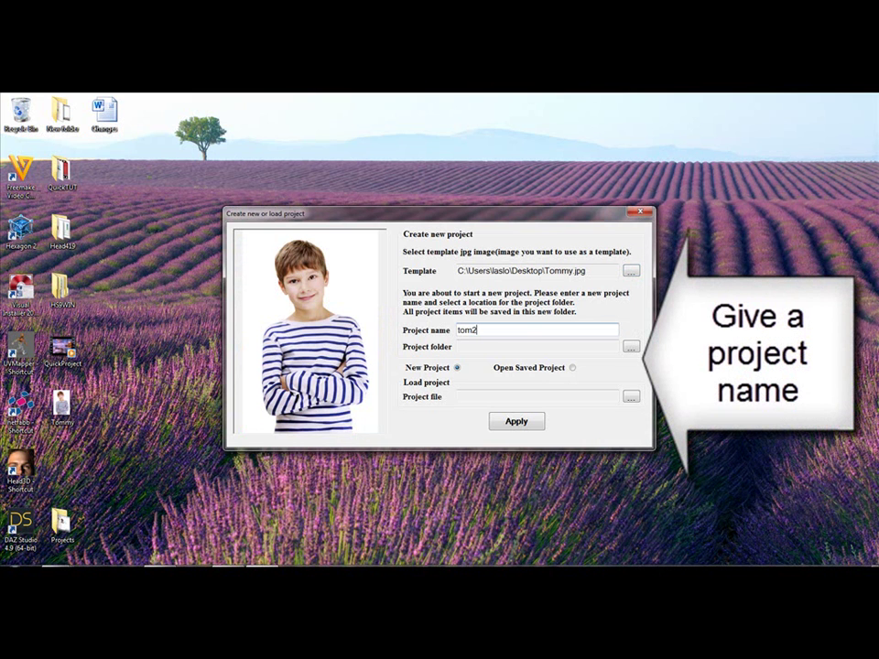
left_click(631, 347)
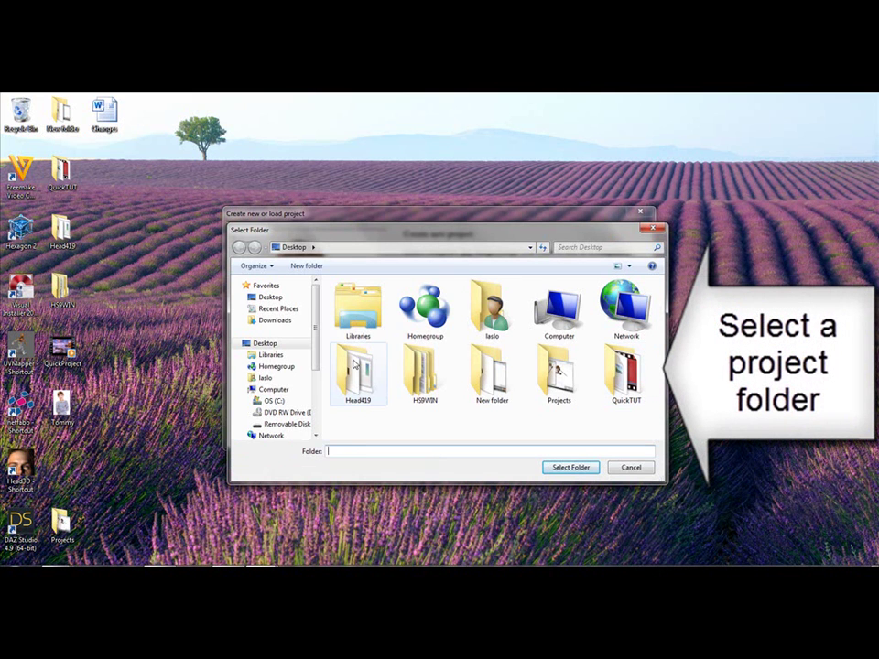
left_click(561, 400)
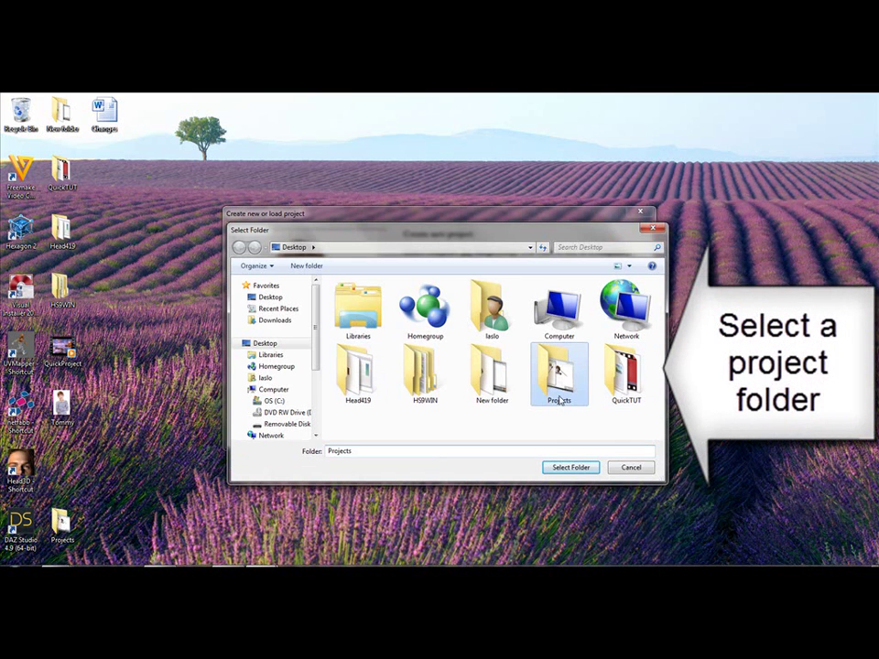
left_click(571, 467)
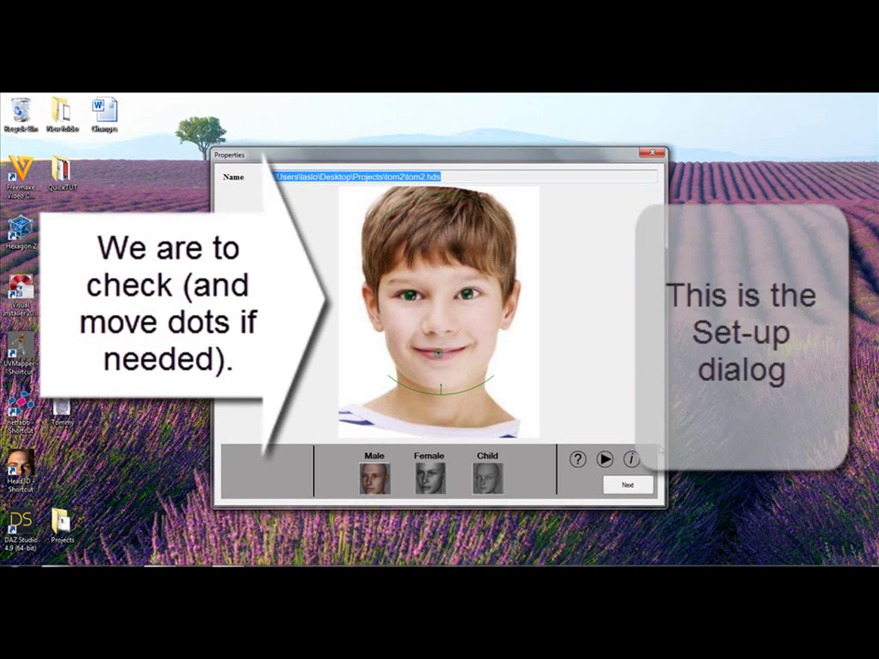
Choose the Child head type for the project and finish the face set-up.
left_click(486, 484)
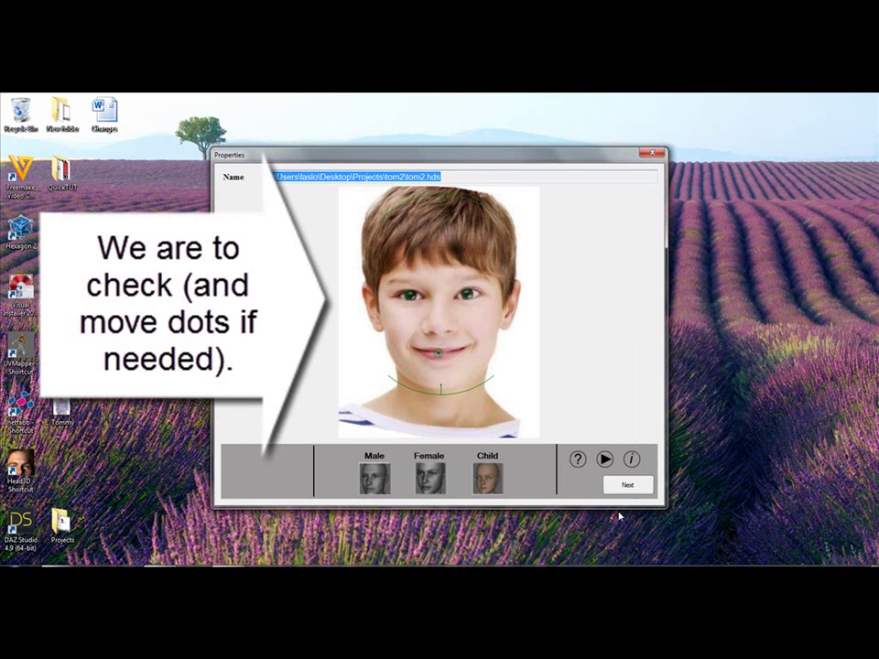
left_click(630, 485)
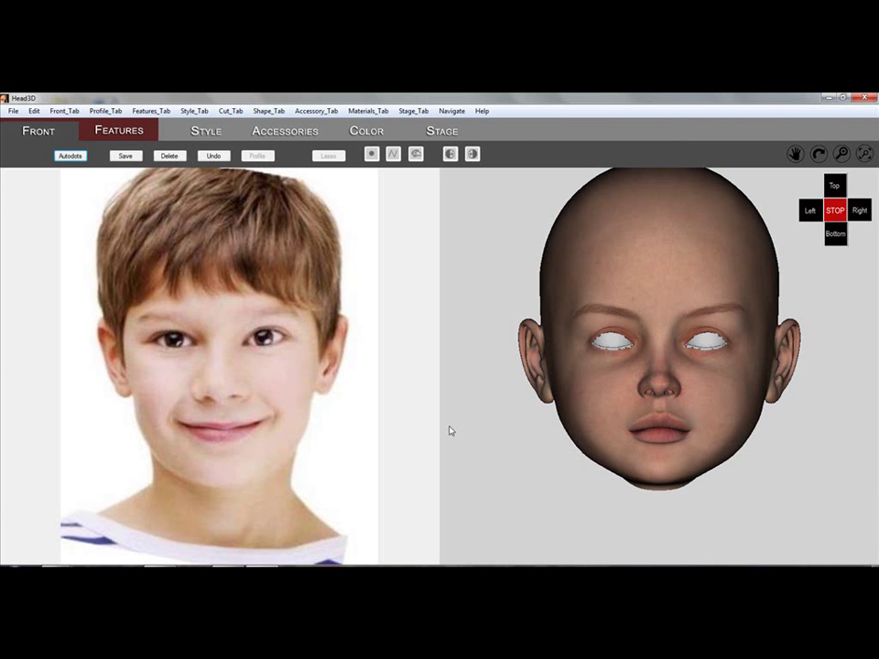
Place the automatic dots on the photo, narrow and lengthen the face-outline dots to fit the face, and apply the photo texture.
left_click(69, 156)
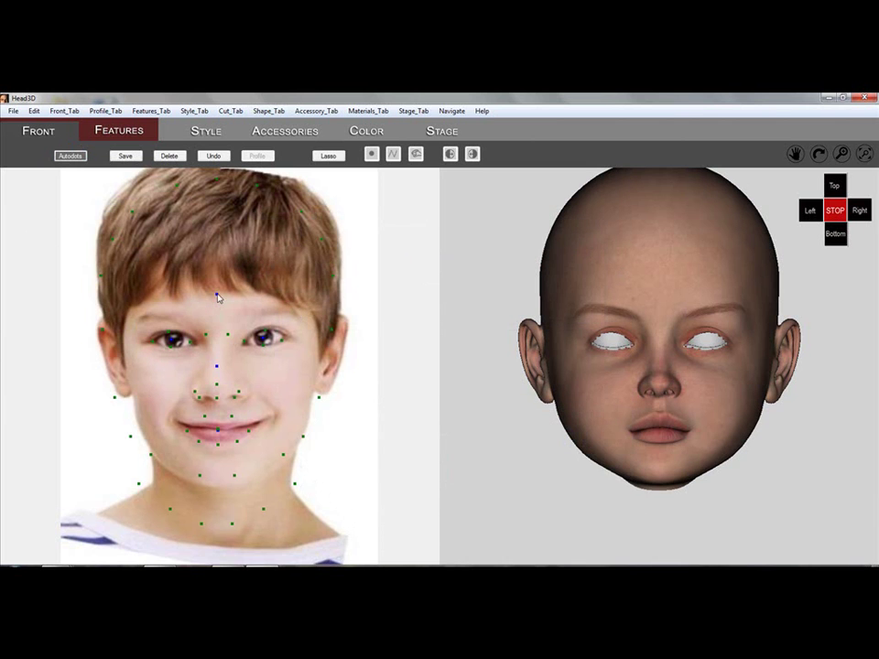
left_click(217, 294)
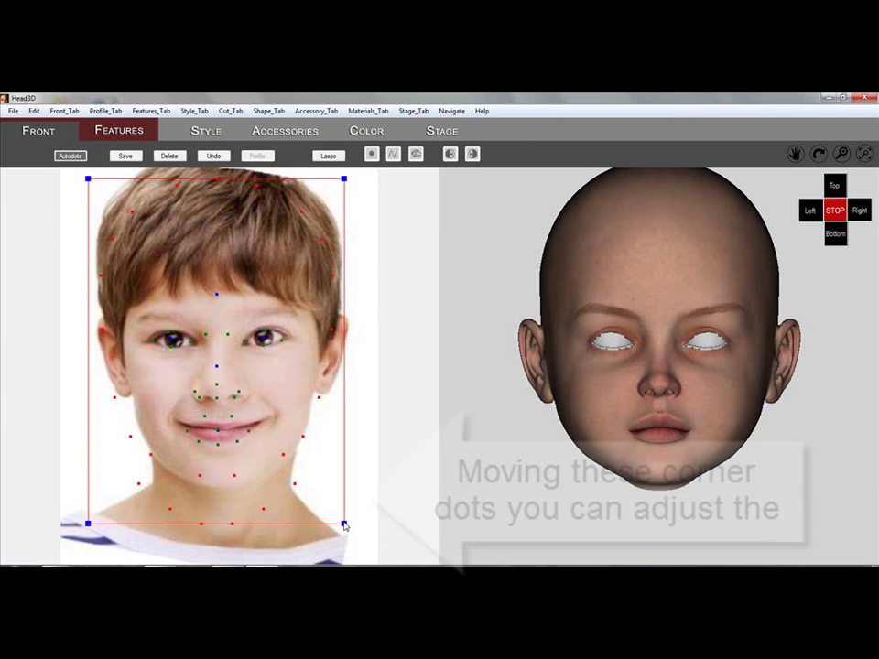
mouse_move(344, 525)
left_mouse_down()
mouse_move(333, 526)
mouse_move(344, 529)
mouse_move(337, 541)
mouse_move(331, 535)
left_mouse_up()
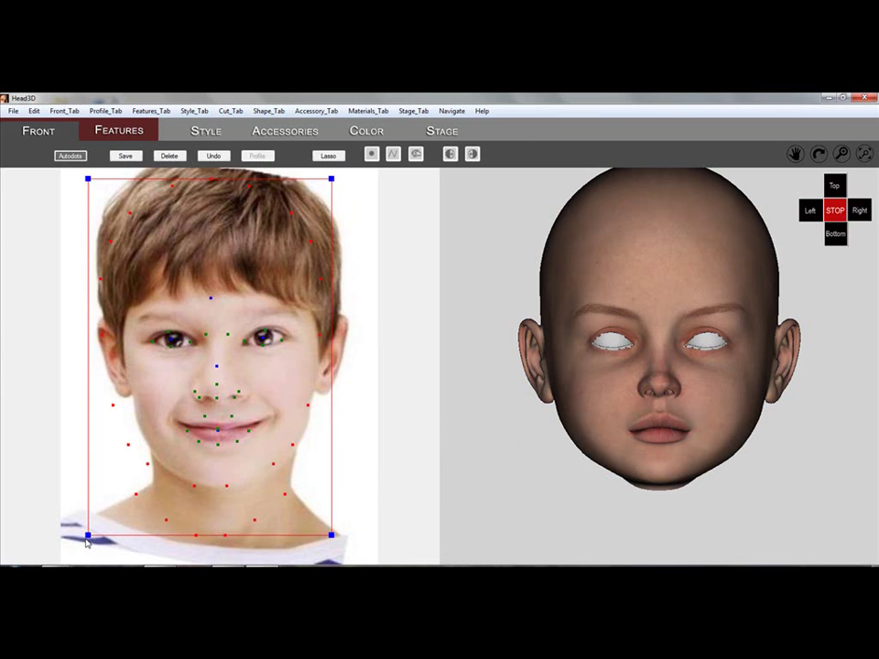
left_click_drag(88, 536, 116, 546)
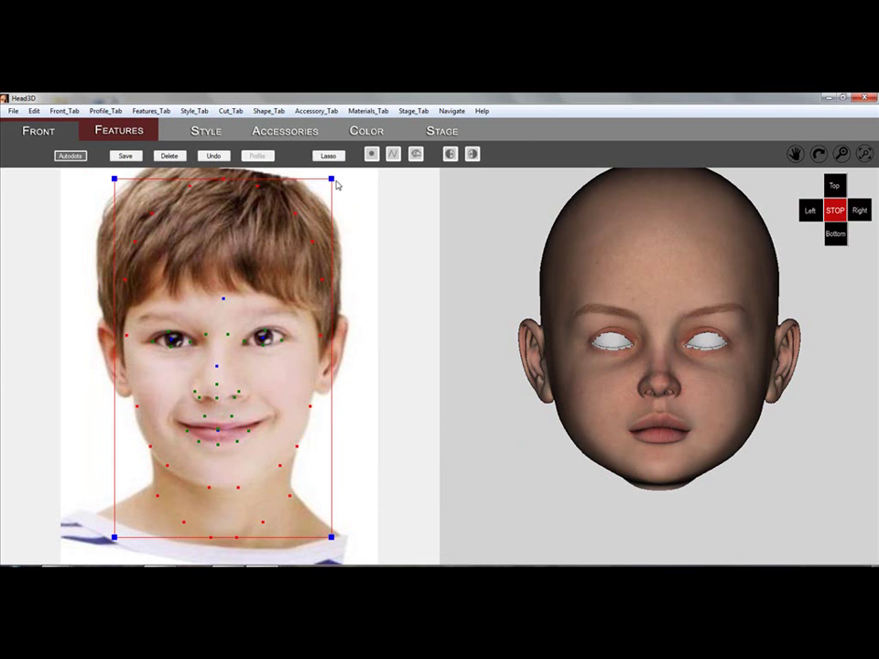
left_click_drag(335, 182, 331, 188)
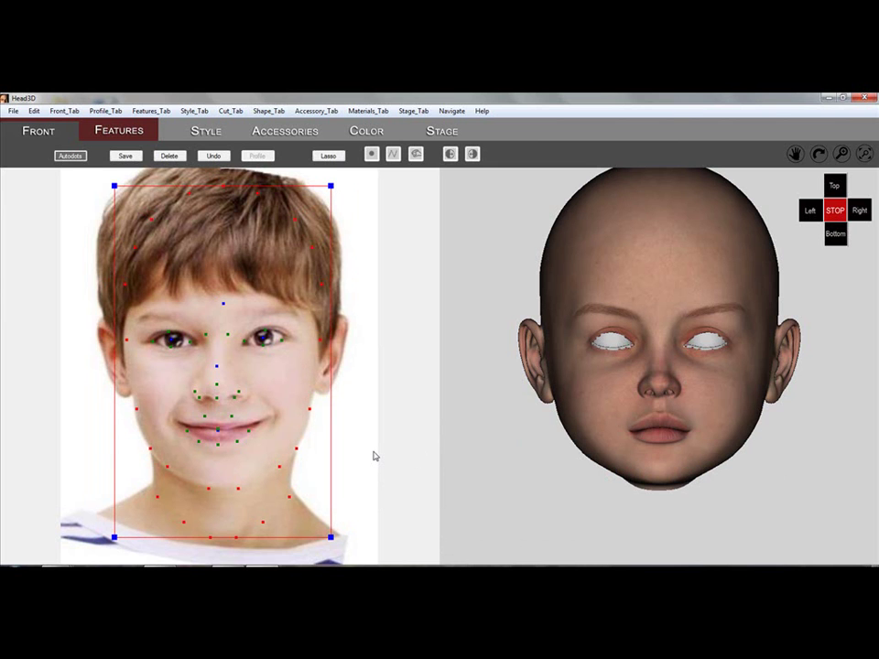
left_click(71, 156)
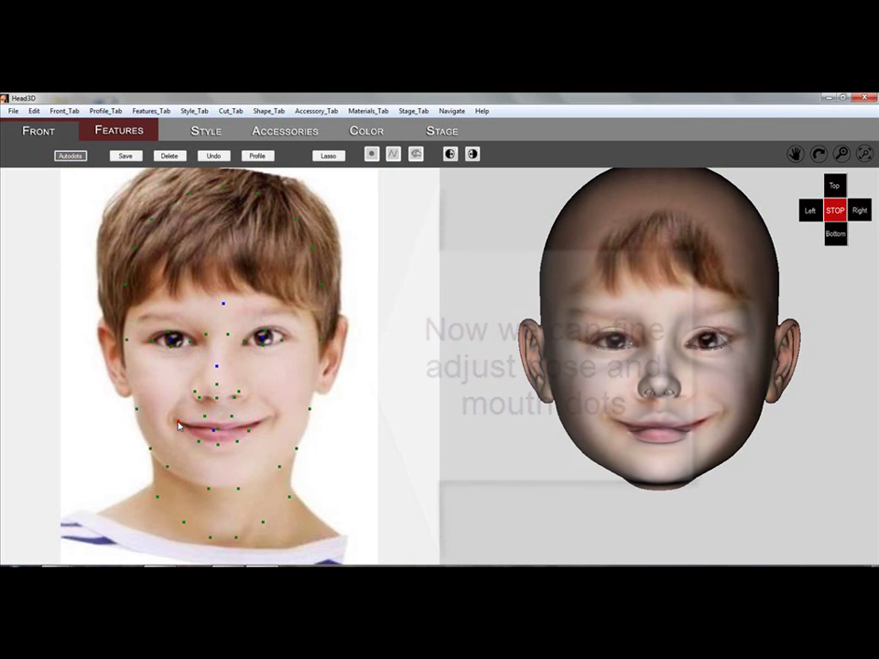
Fine-adjust the texture dots to match both mouth corners and the sides of the nose in the photo.
left_click_drag(177, 422, 177, 420)
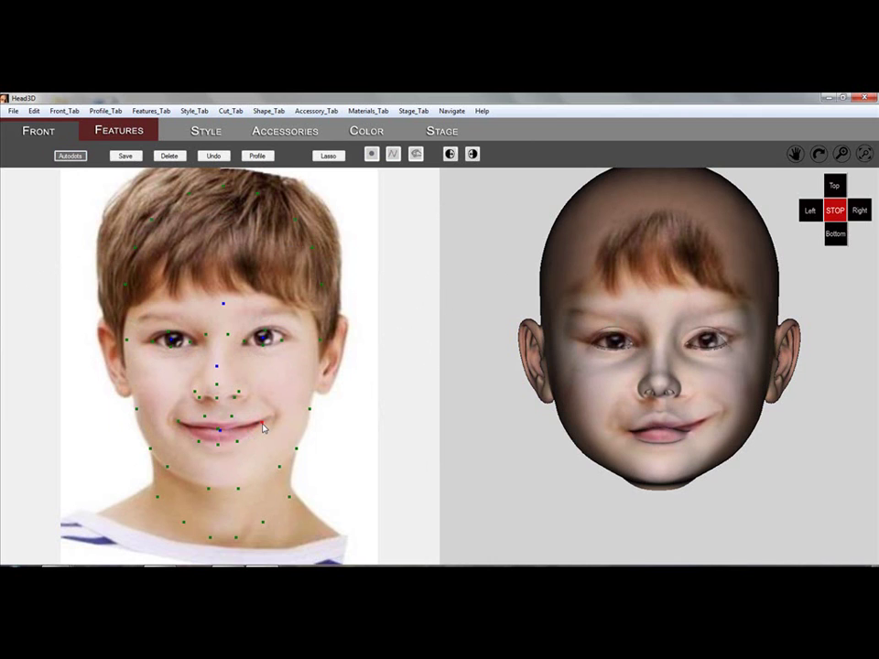
left_click_drag(263, 423, 264, 421)
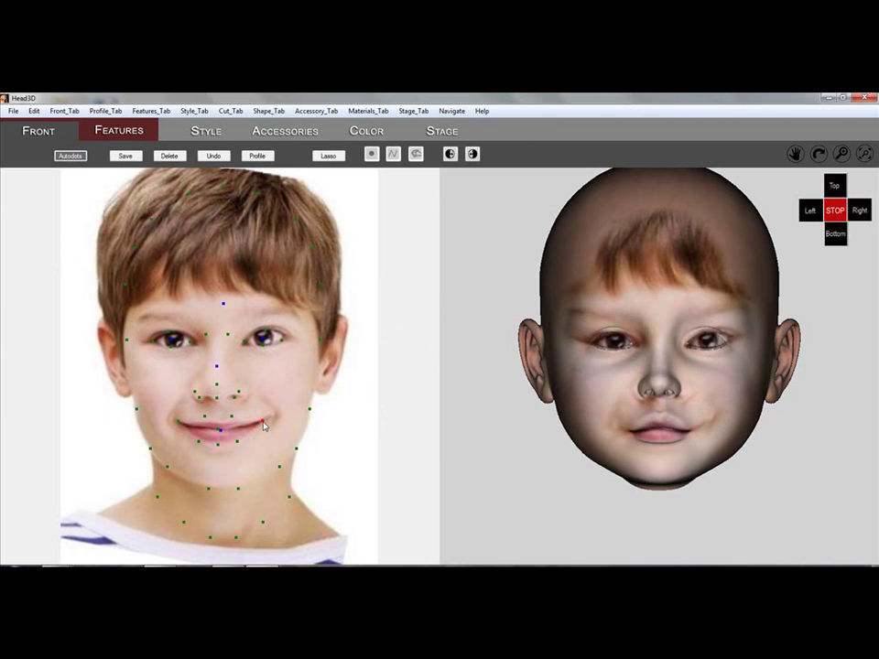
left_click(195, 393)
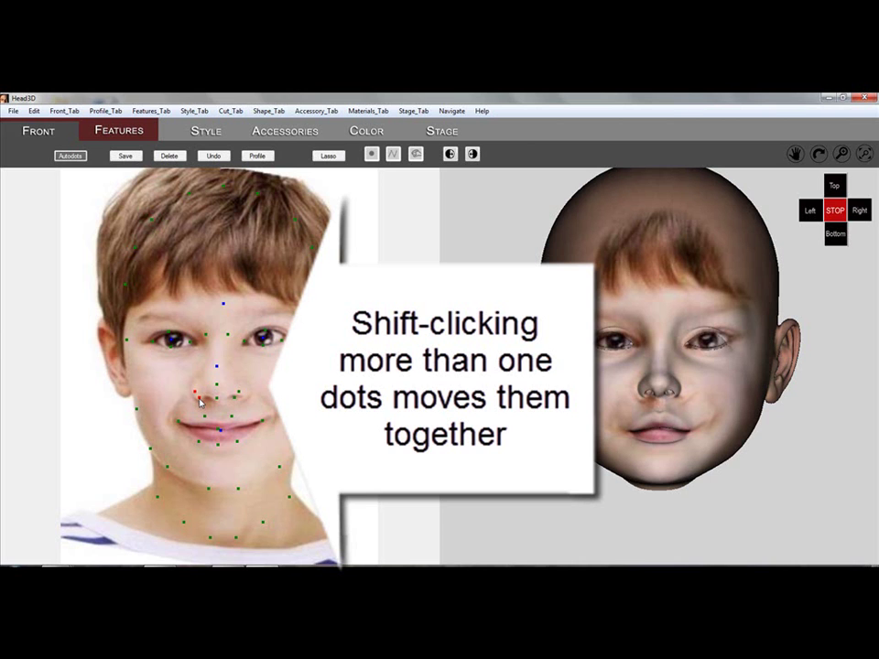
left_click_drag(199, 400, 196, 402)
left_click(234, 397)
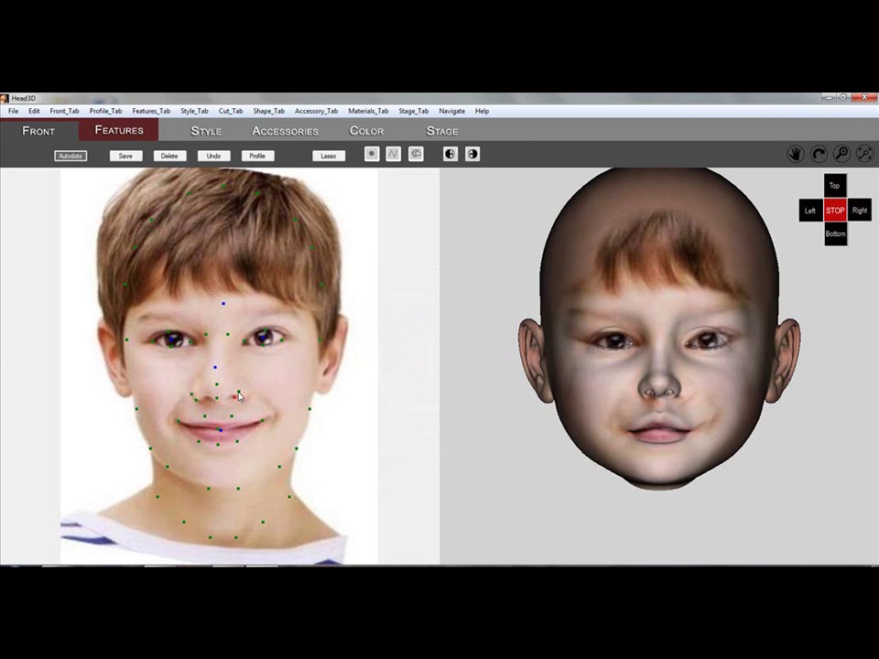
left_click_drag(239, 396, 245, 399)
Switch to shape dots and move both mouth-corner dots outward and up to match the smile in the photo.
left_click(369, 157)
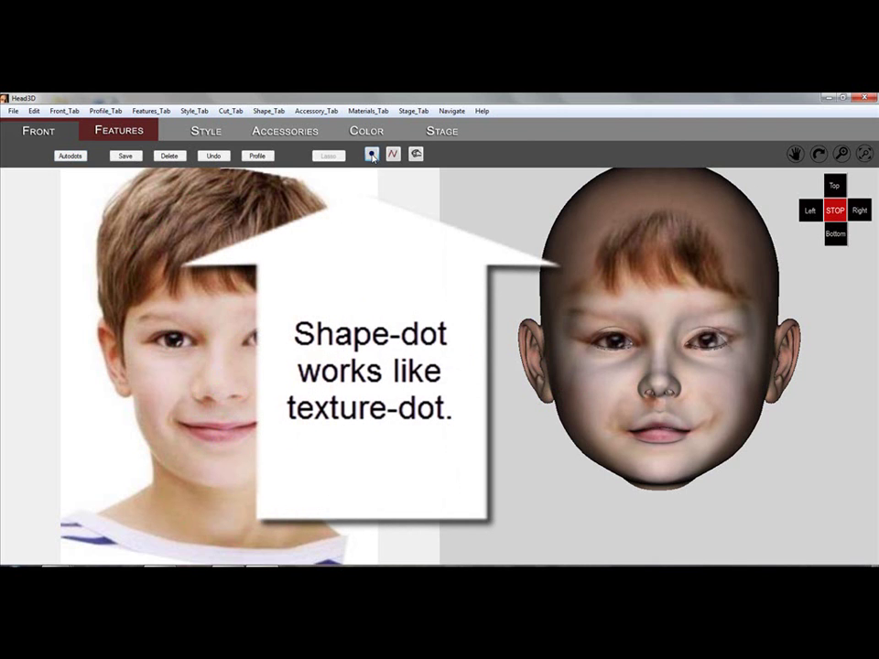
left_click(371, 155)
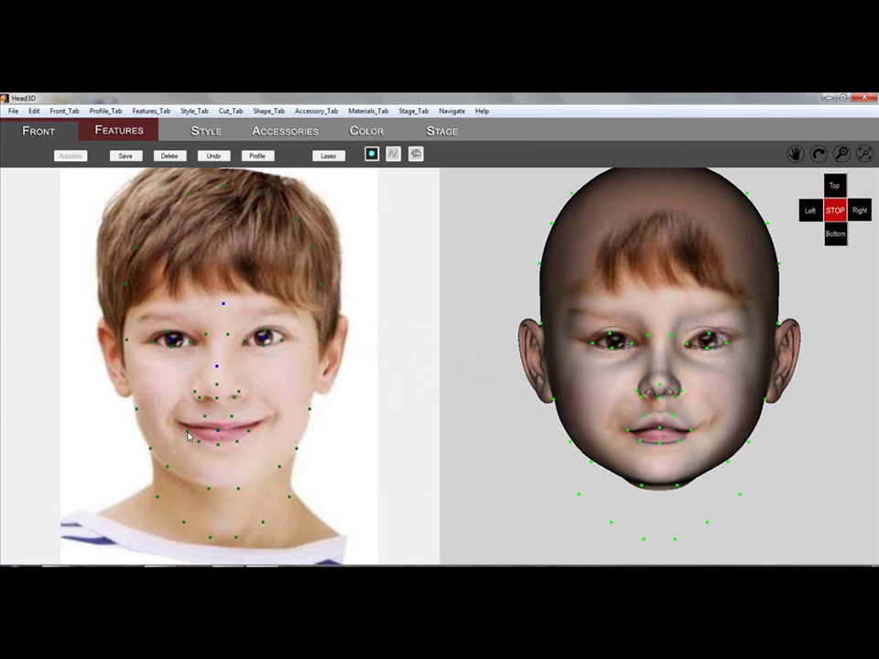
left_click(184, 430)
left_click_drag(184, 430, 179, 425)
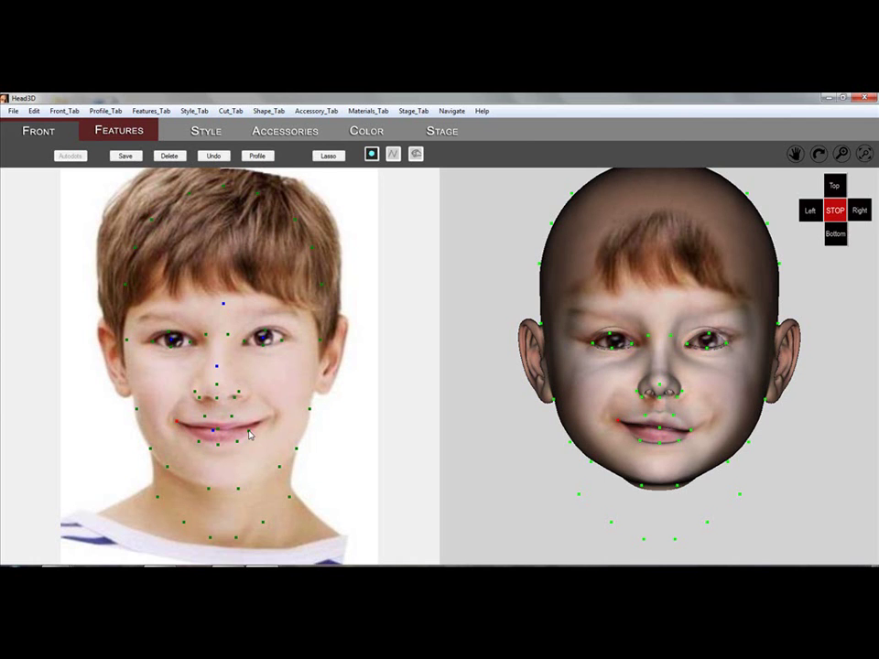
left_click_drag(249, 431, 260, 422)
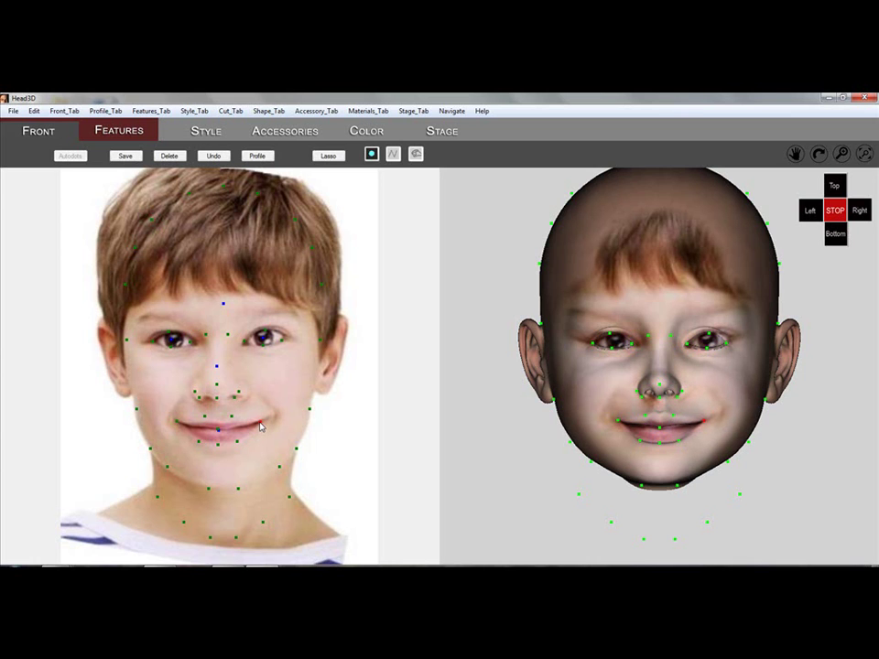
Widen the nose by moving the shape dots on both nostrils outward, and exit shape-dot editing.
left_click(195, 394)
left_click_drag(201, 403, 198, 405)
left_click(236, 395)
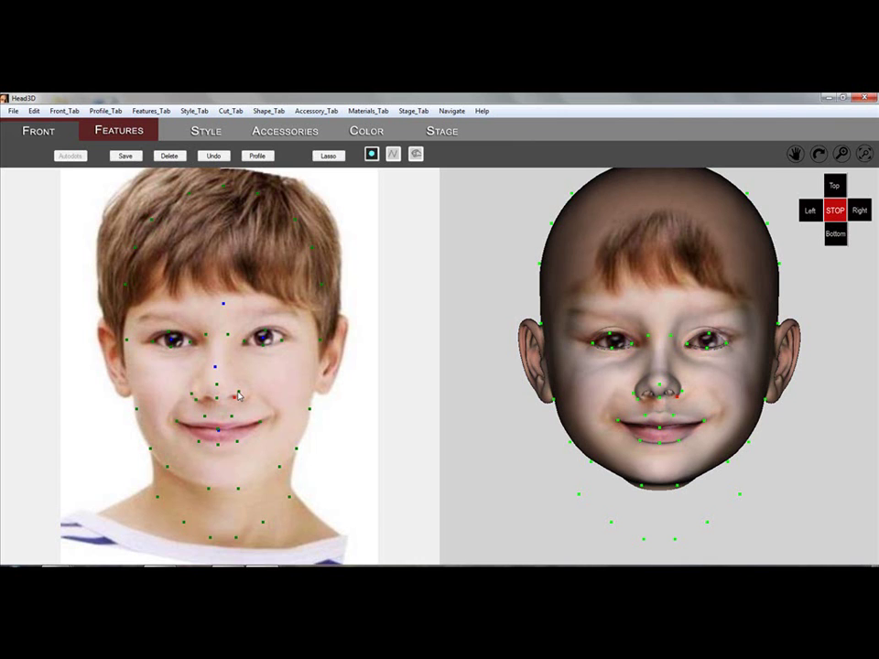
left_click_drag(239, 393, 245, 396)
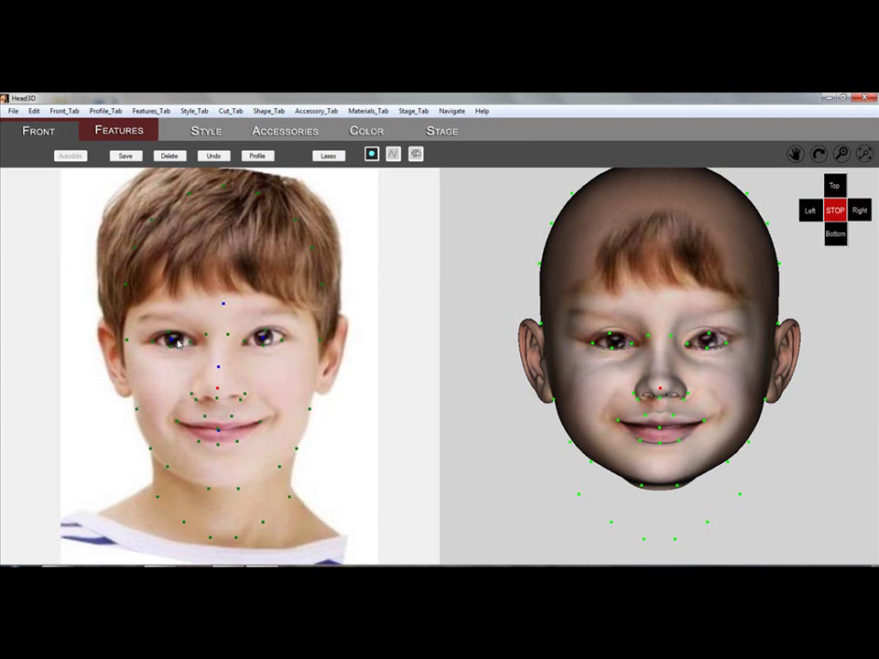
left_click(371, 154)
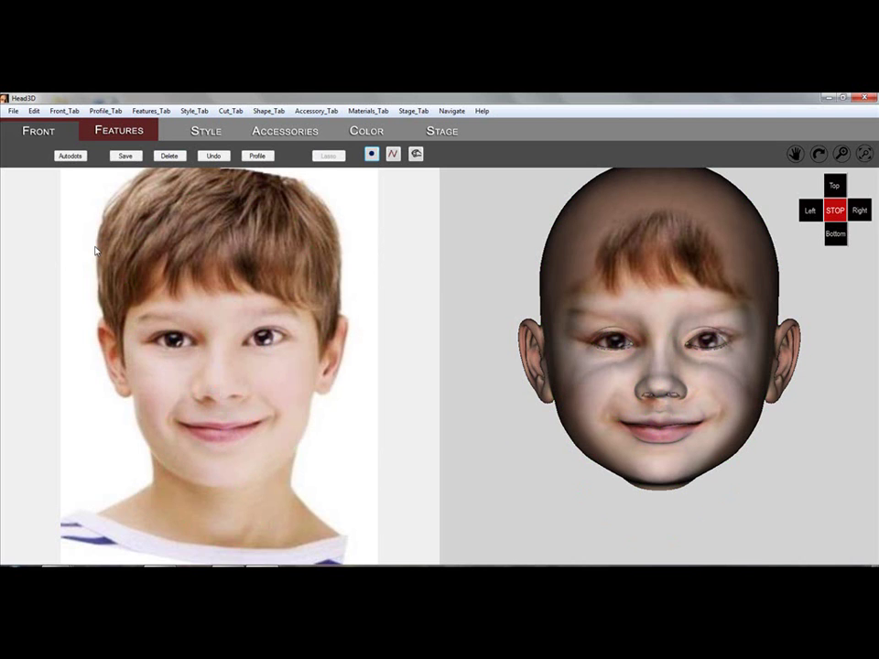
Set the head's age feature to 60.
left_click(108, 133)
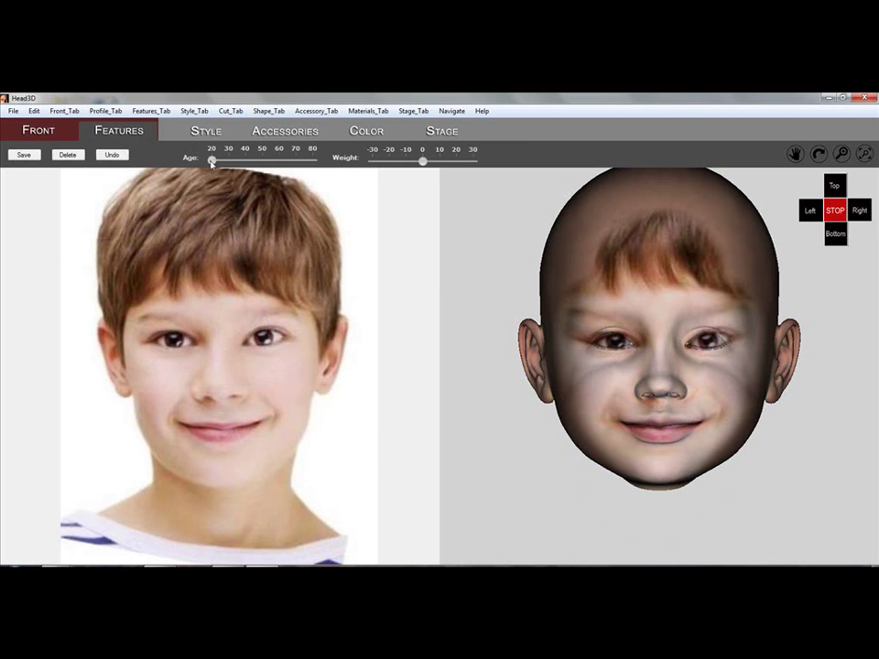
left_click_drag(212, 161, 248, 161)
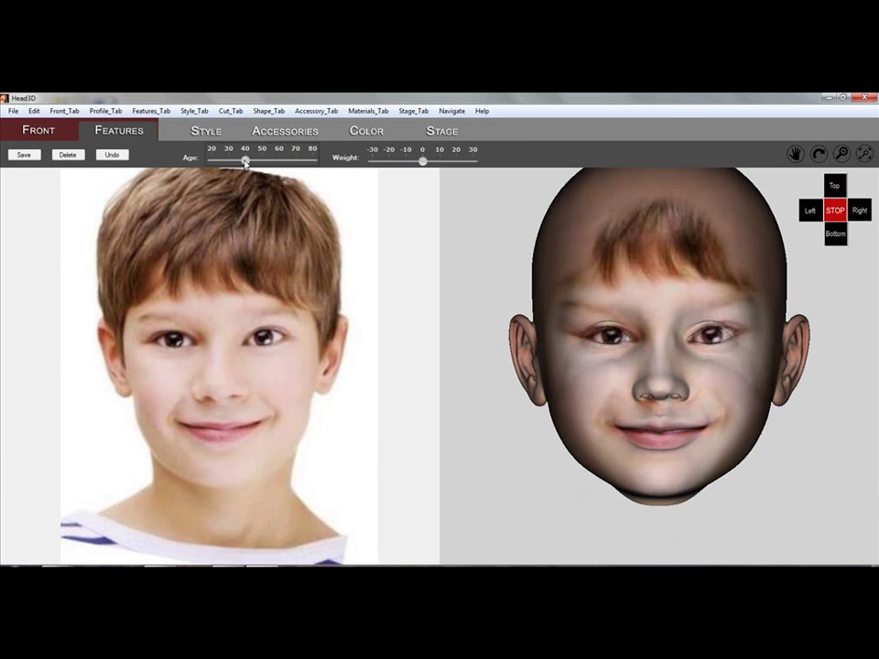
left_click_drag(245, 162, 278, 166)
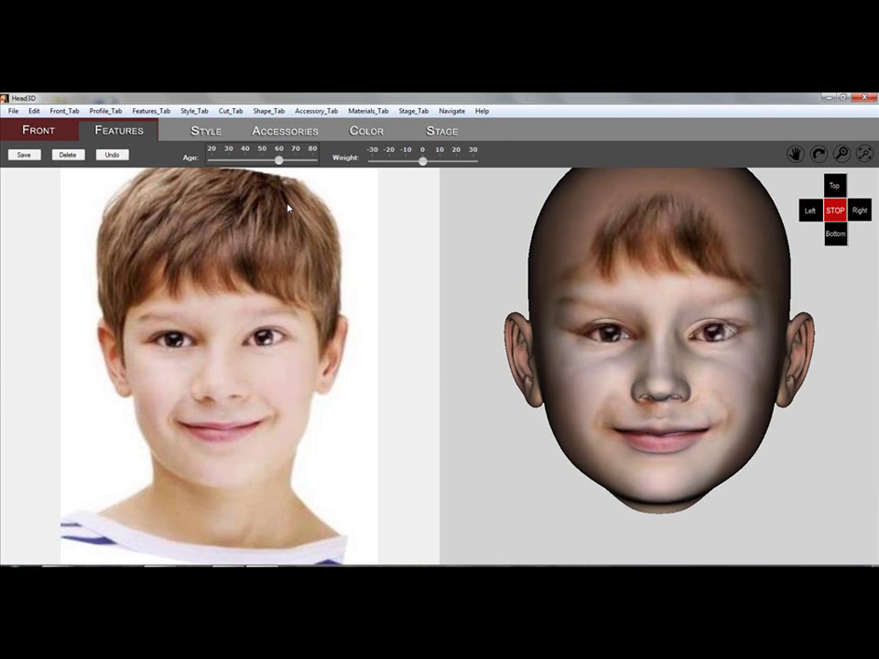
Add the short layered hairstyle, third in the Styles library, to the 3D head and accept its default settings.
left_click(204, 135)
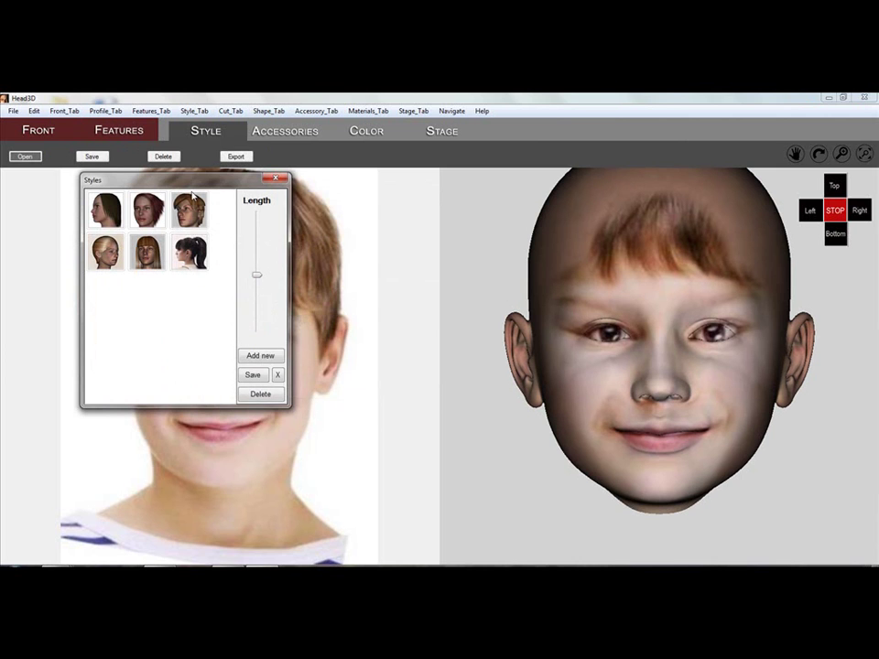
left_click_drag(189, 184, 189, 209)
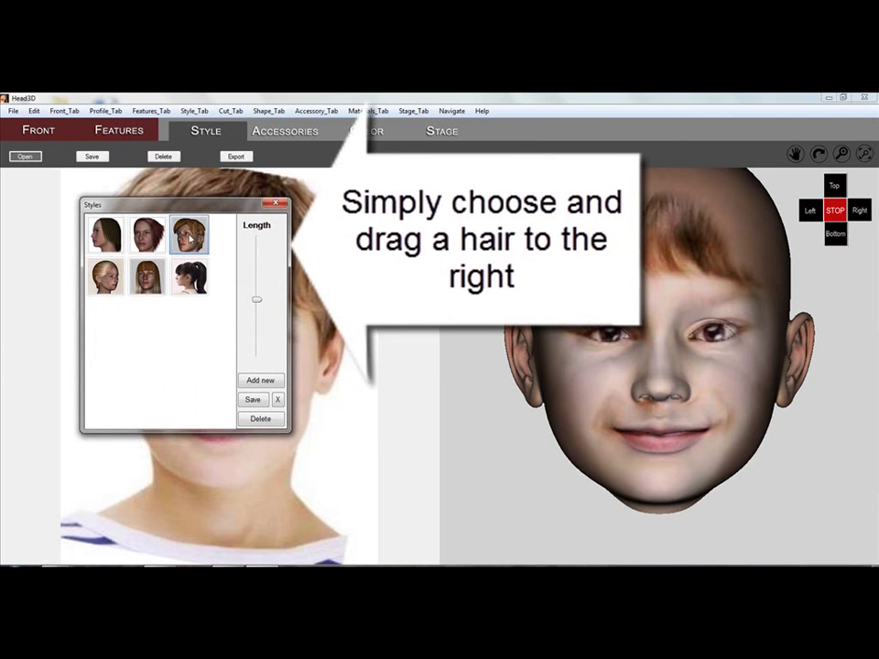
left_click_drag(190, 238, 683, 309)
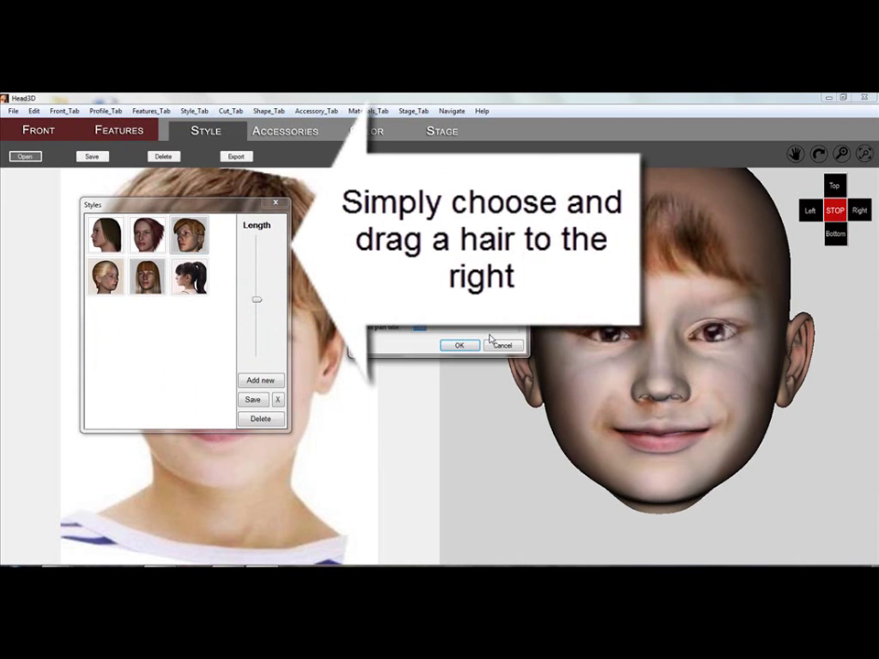
left_click(460, 346)
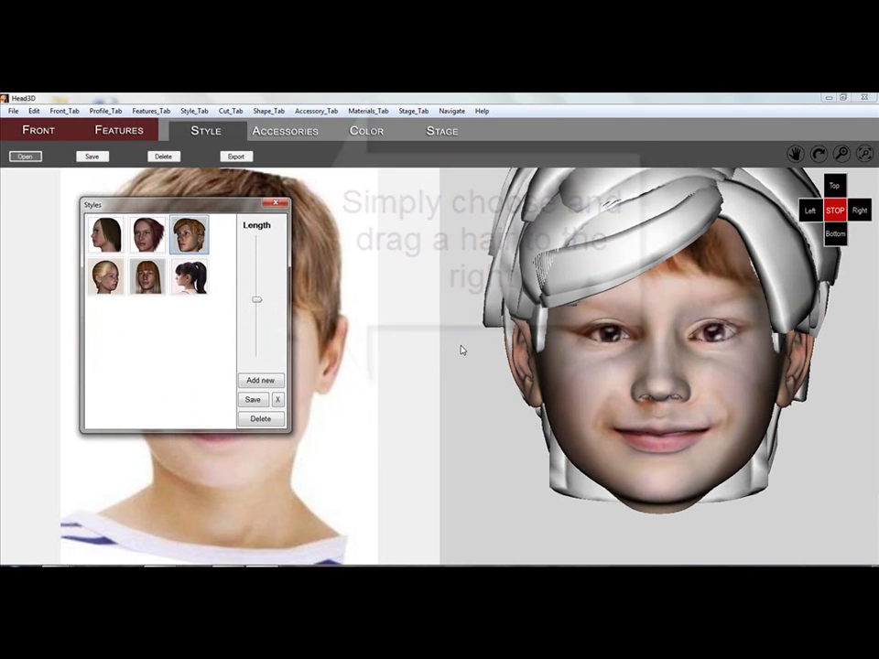
Lengthen the hair slightly while viewing the whole head from the side, and close the Styles library.
left_click(863, 157)
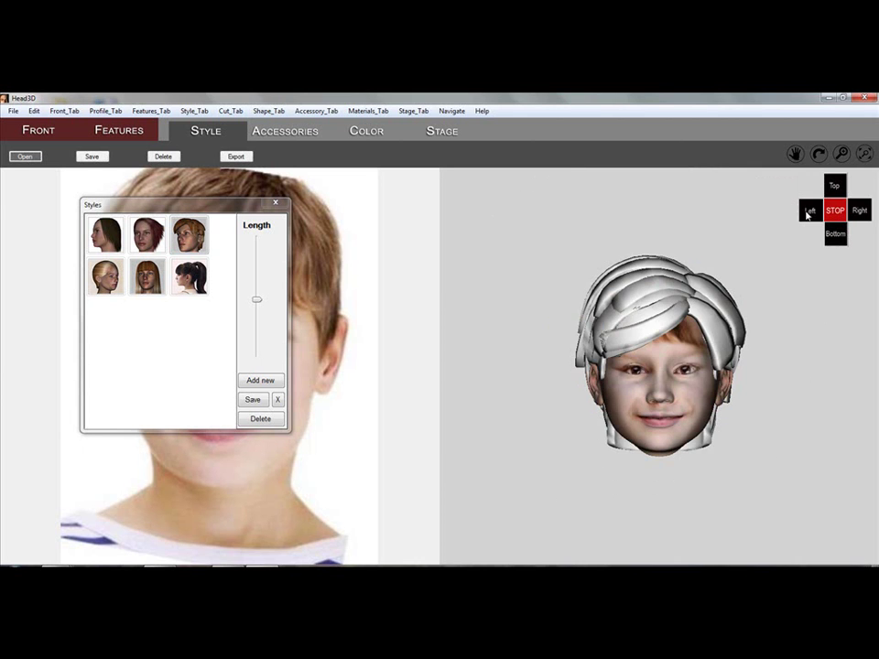
left_click(809, 212)
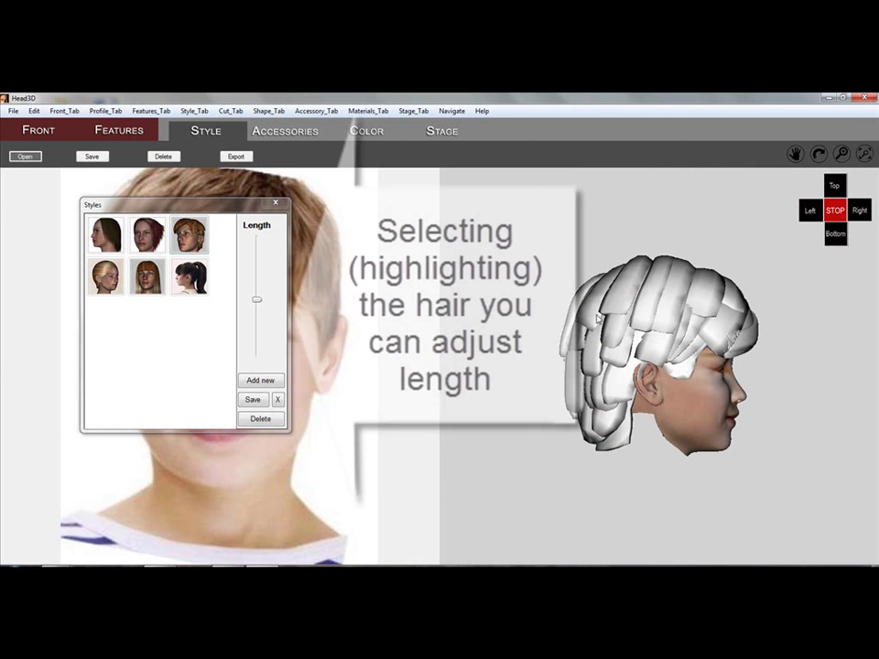
left_click(598, 317)
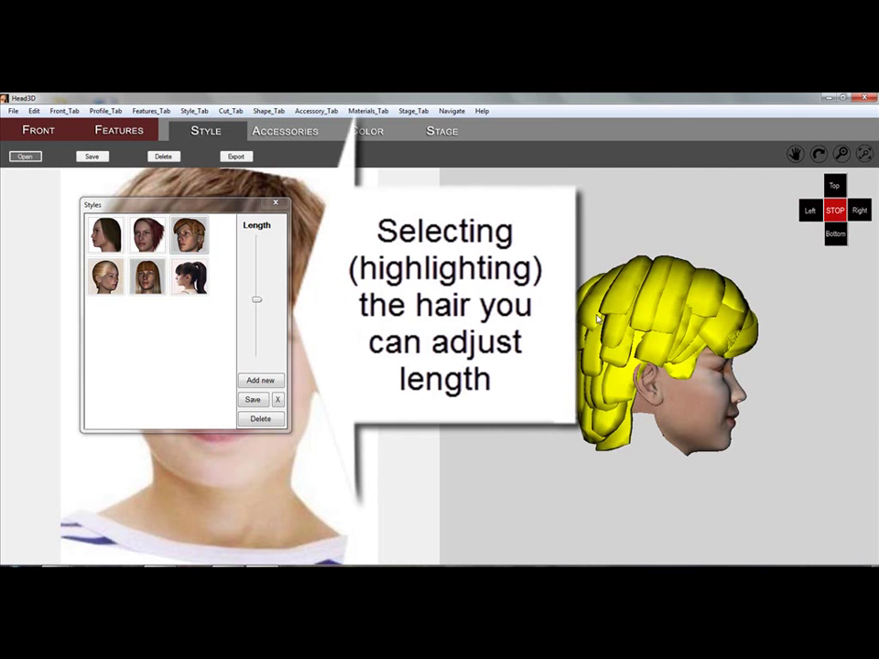
left_click(257, 303)
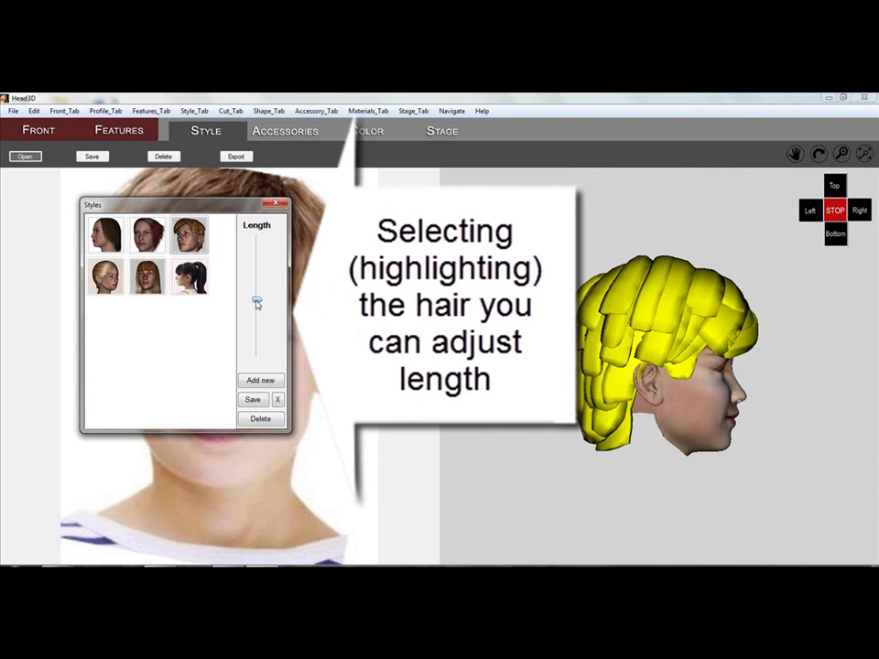
mouse_move(257, 305)
left_mouse_down()
mouse_move(257, 355)
mouse_move(254, 265)
mouse_move(255, 294)
left_mouse_up()
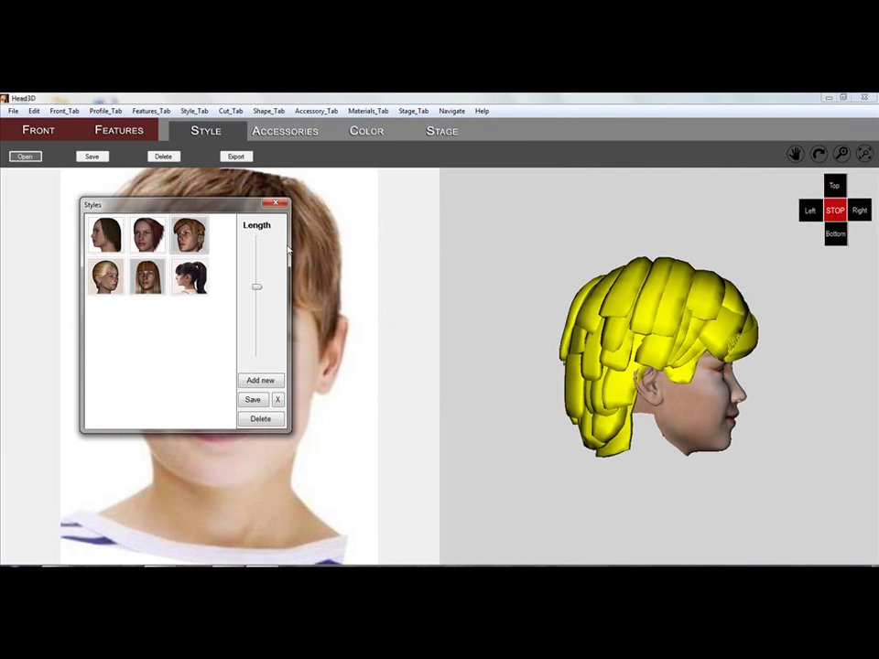
left_click(275, 206)
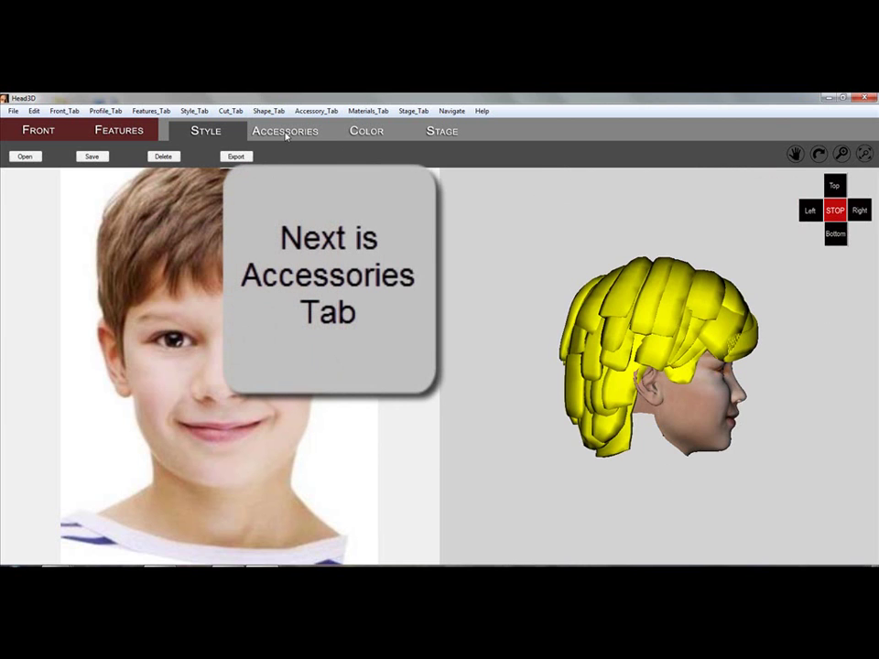
Add the FemaleBase accessory from the Accessories library beneath the head.
left_click(285, 133)
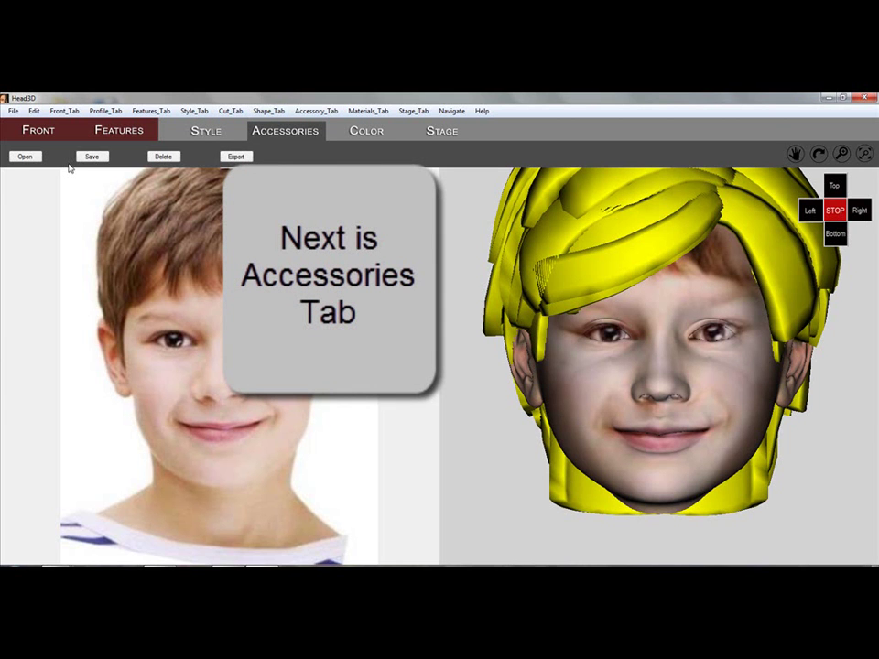
left_click(25, 157)
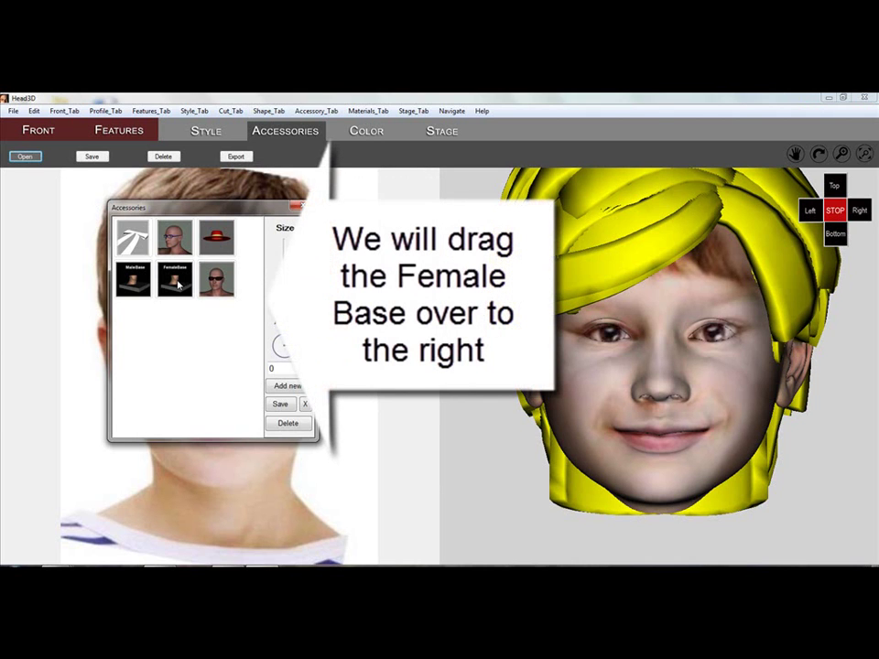
left_click(179, 285)
left_click_drag(179, 286, 641, 428)
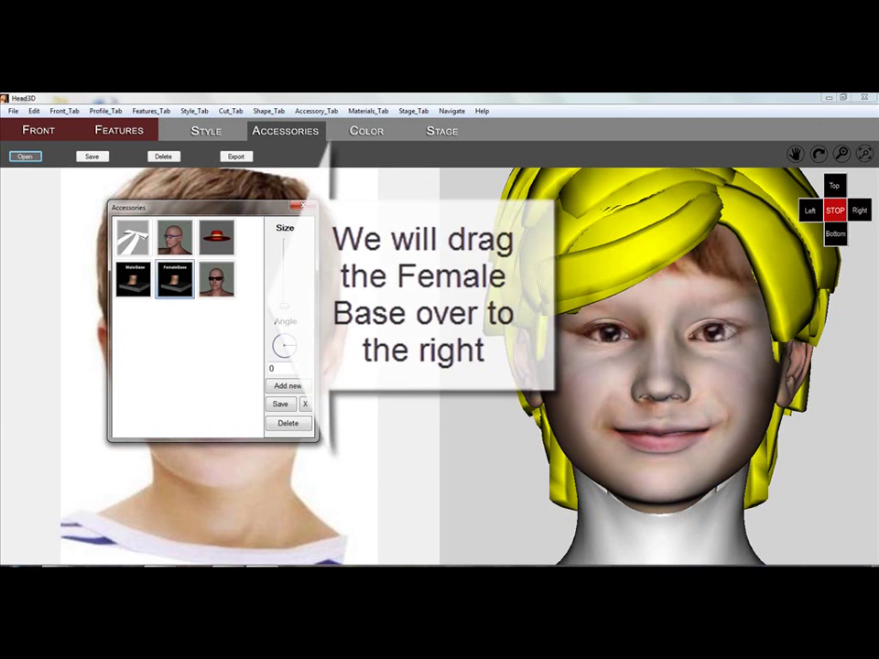
Select the neck base and nudge it slightly forward and up under the head in side view.
left_click(662, 551)
left_click(662, 551)
left_click(864, 154)
left_click(859, 209)
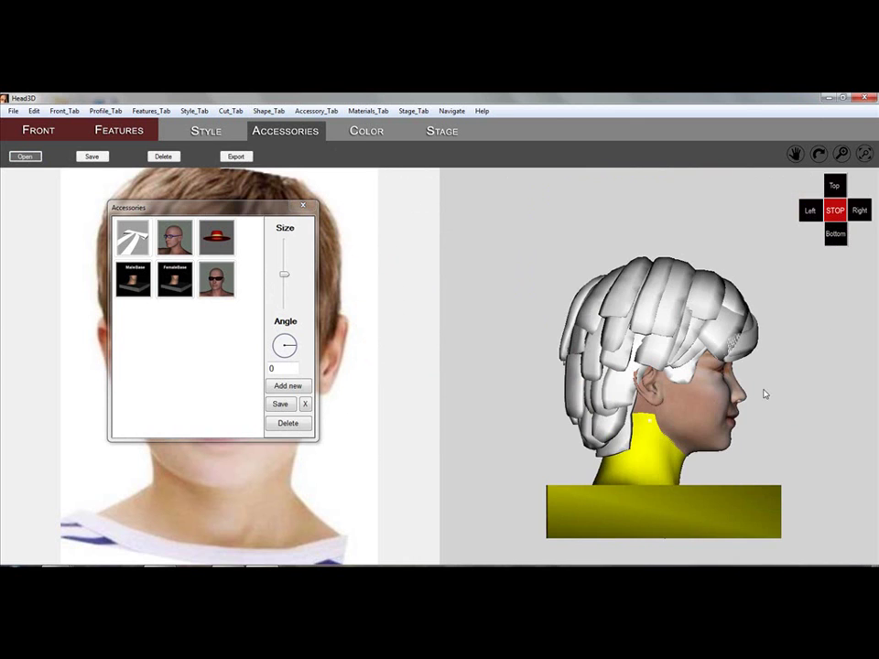
left_click_drag(657, 476, 658, 474)
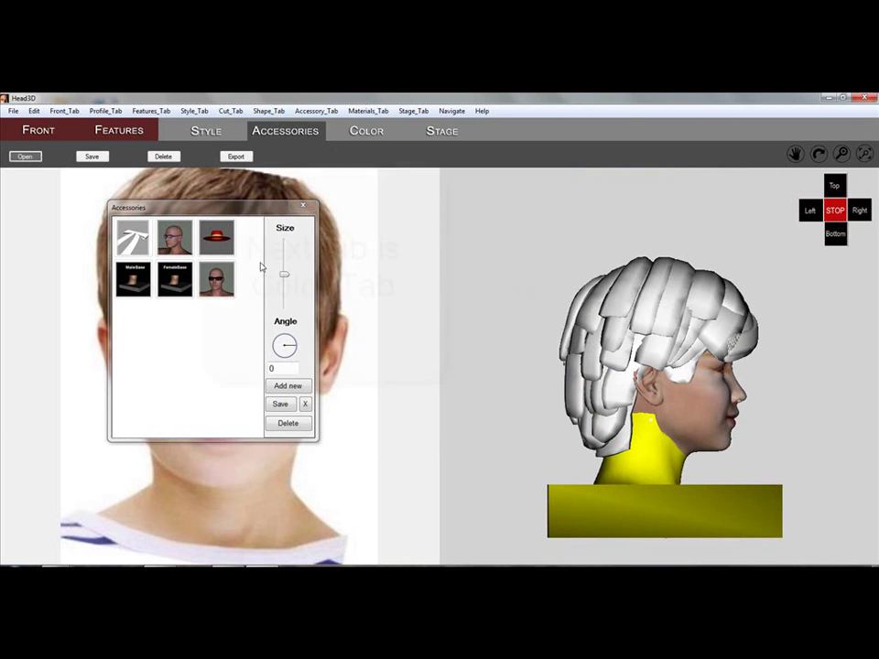
Color the hair with the straight light-brown hair material, second in the Materials library.
left_click(359, 135)
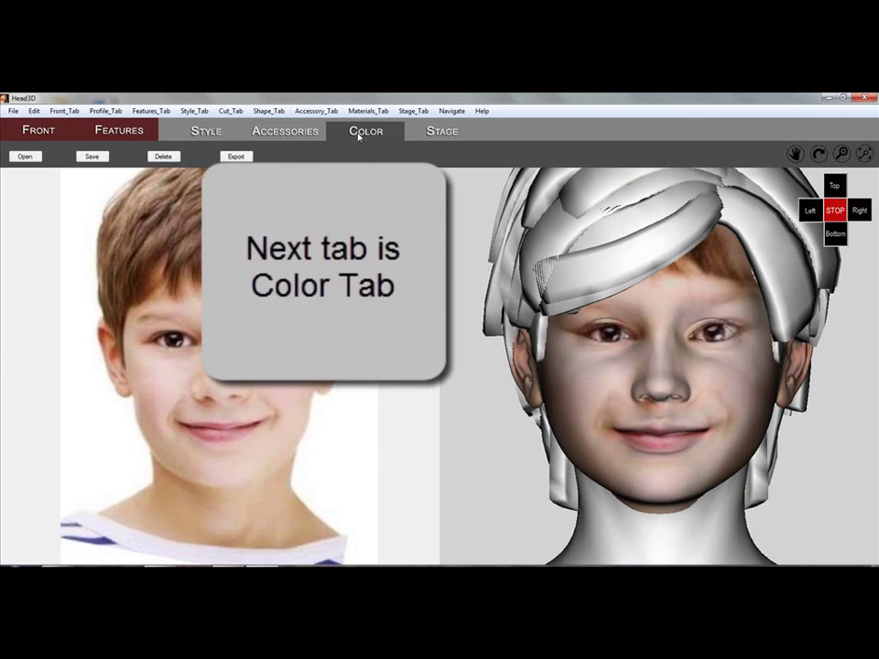
left_click(26, 157)
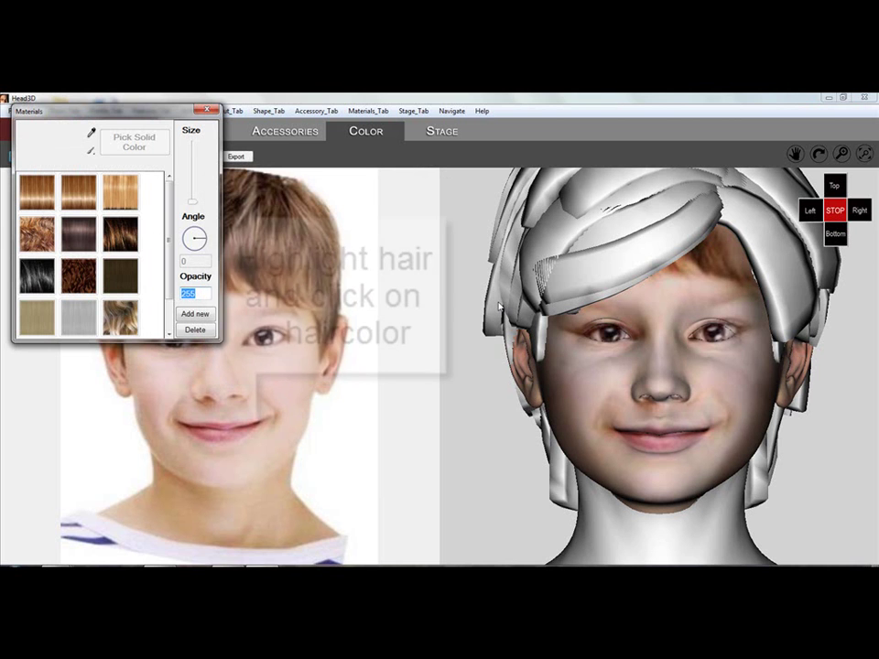
left_click(492, 311)
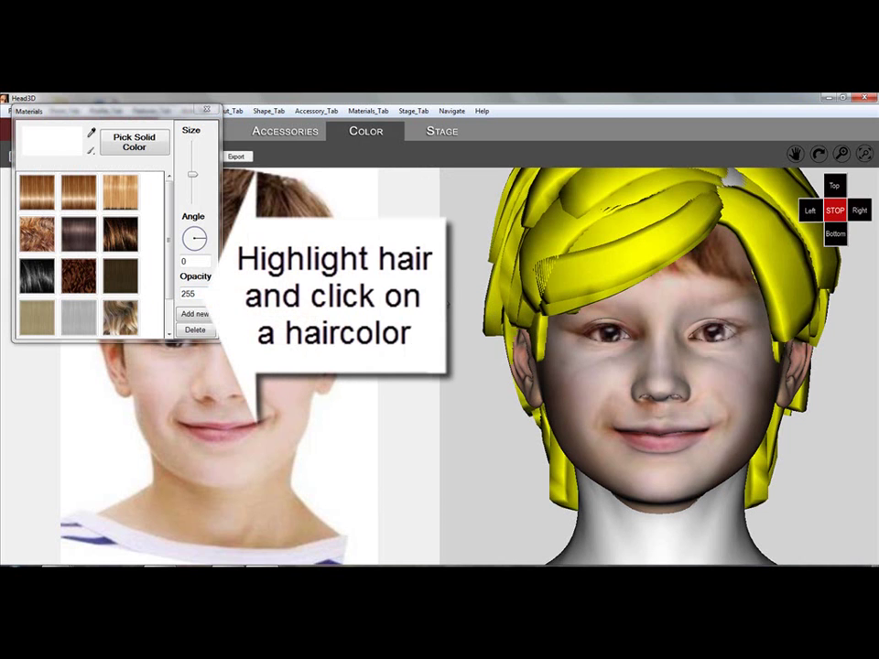
left_click(79, 200)
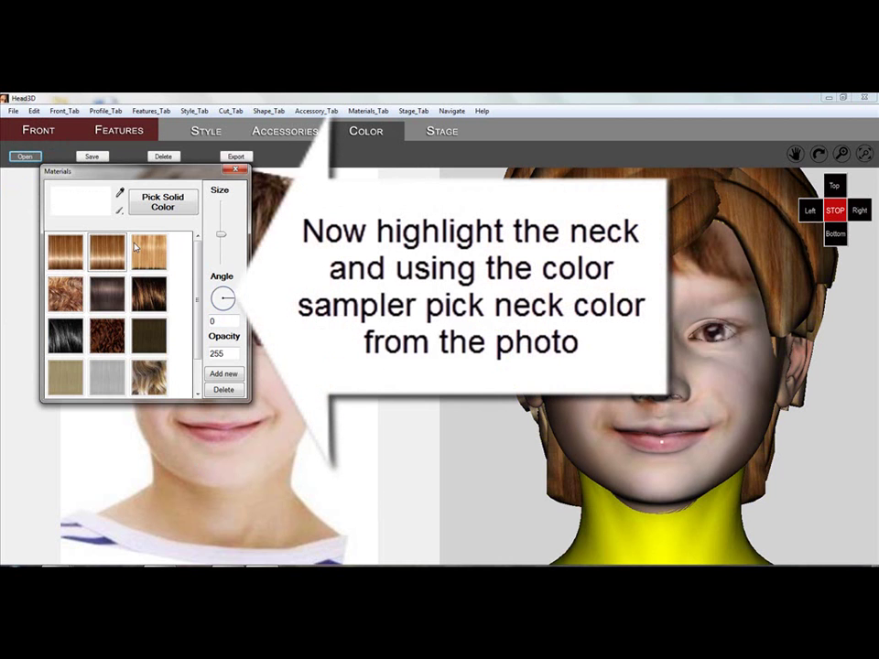
Color the selected neck base with the skin tone sampled from the boy's neck in the photo.
left_click(119, 193)
left_click(200, 480)
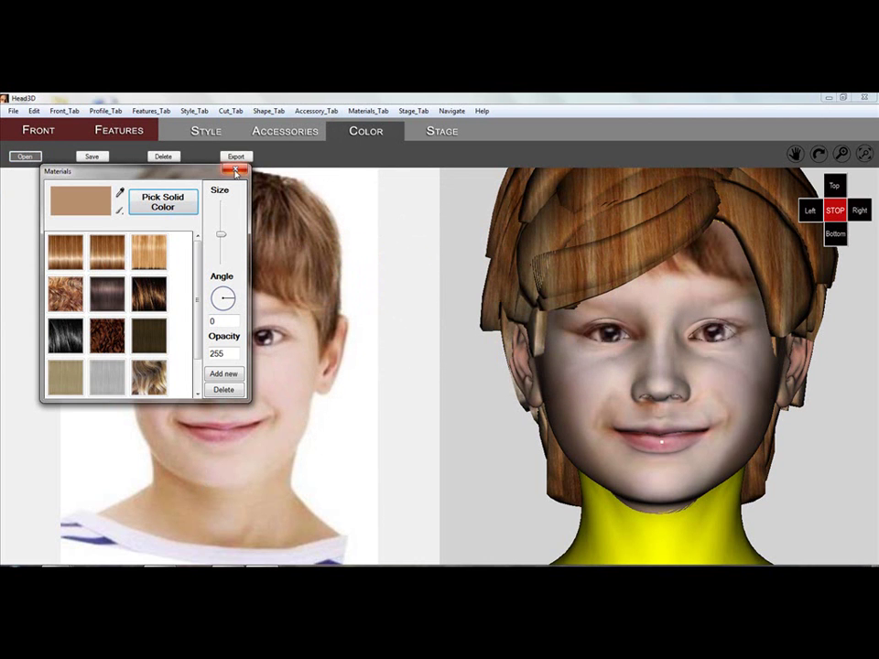
left_click(461, 279)
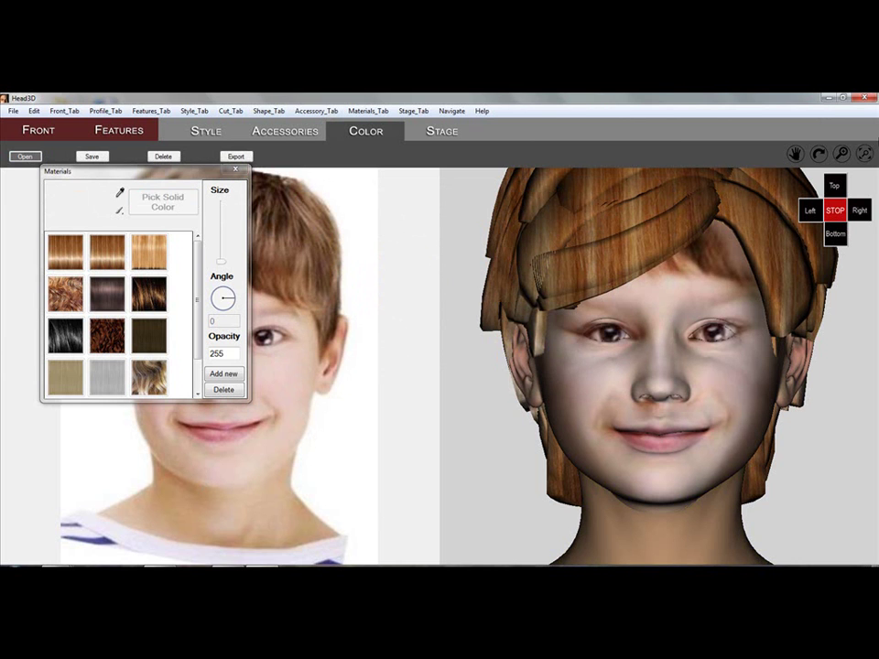
left_click_drag(809, 375, 834, 373)
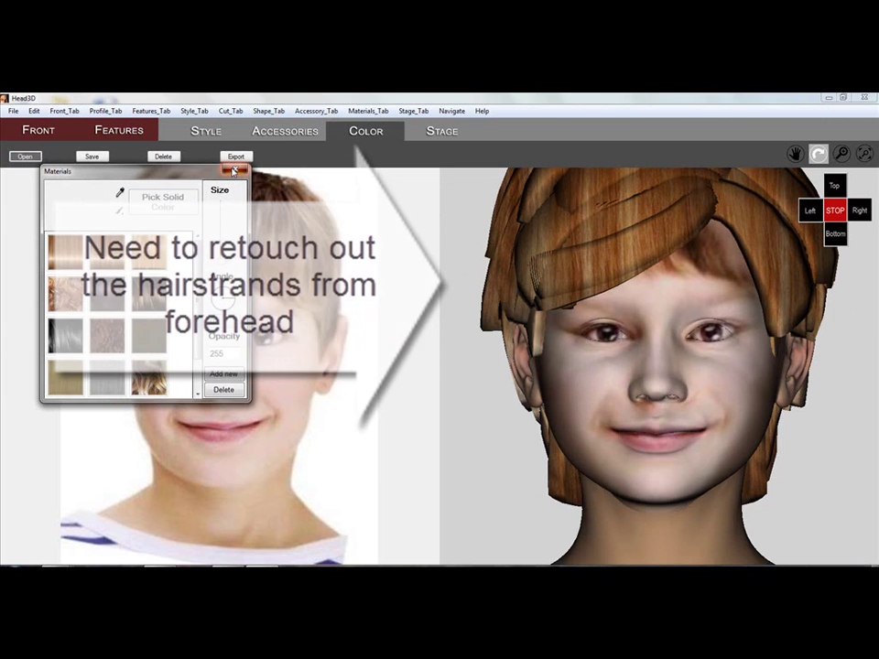
Hide both the hair and the neck base in the Parts library to expose the bare head.
left_click(34, 111)
left_click(55, 139)
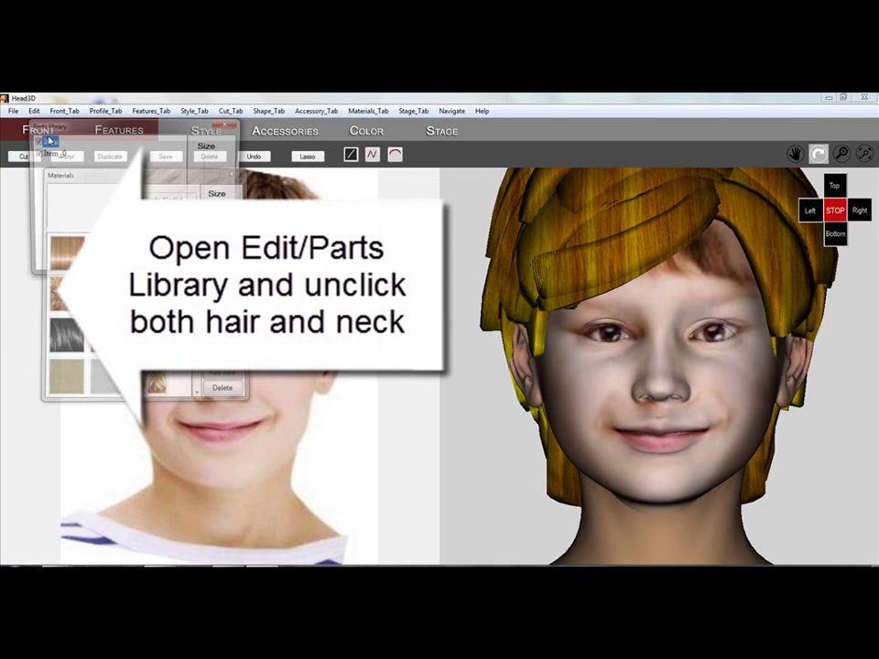
left_click(36, 141)
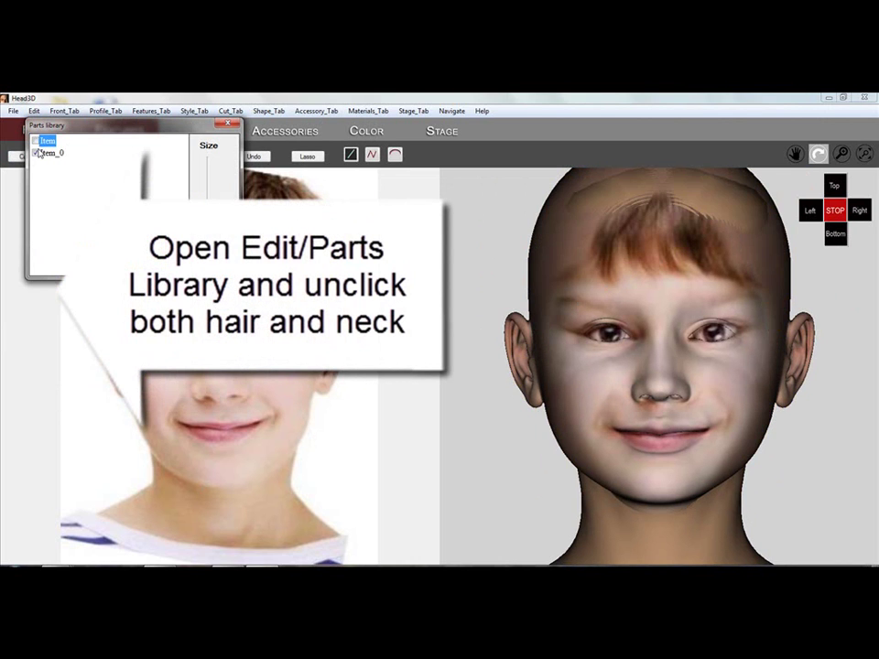
left_click(36, 153)
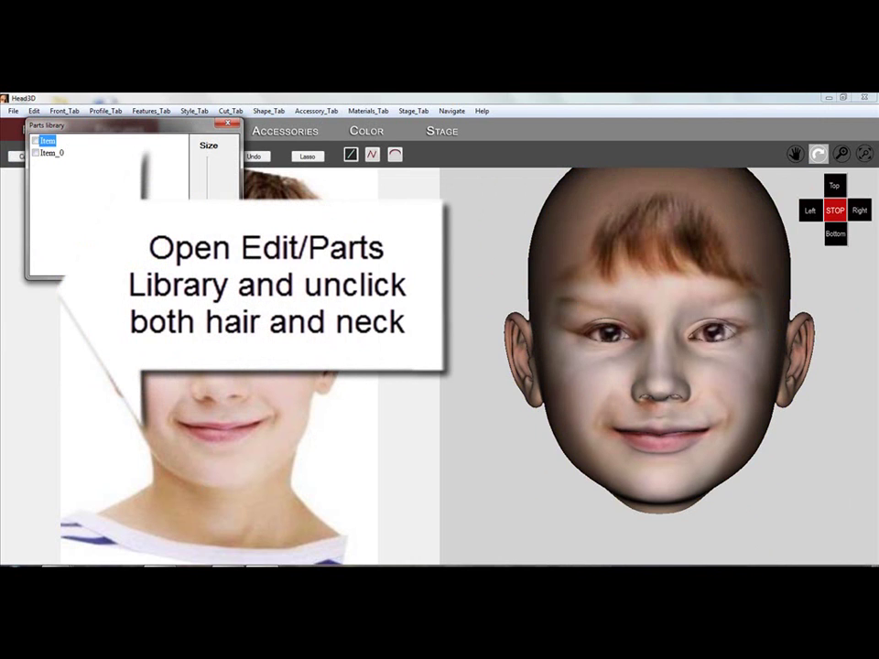
left_click(228, 125)
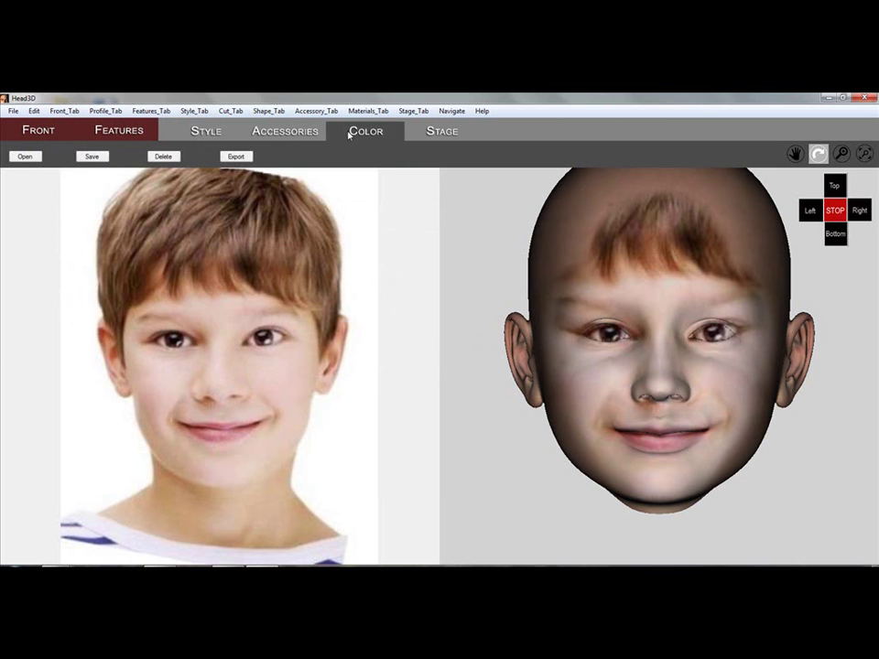
Sample a skin color from the 3D head's forehead and set up a size 300 brush with opacity 70.
left_click(25, 157)
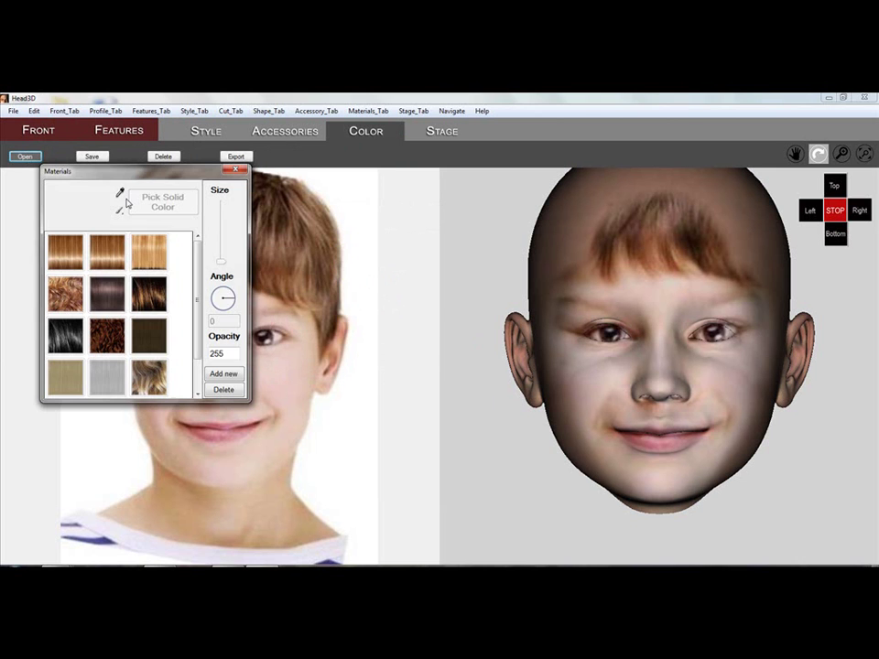
left_click(119, 193)
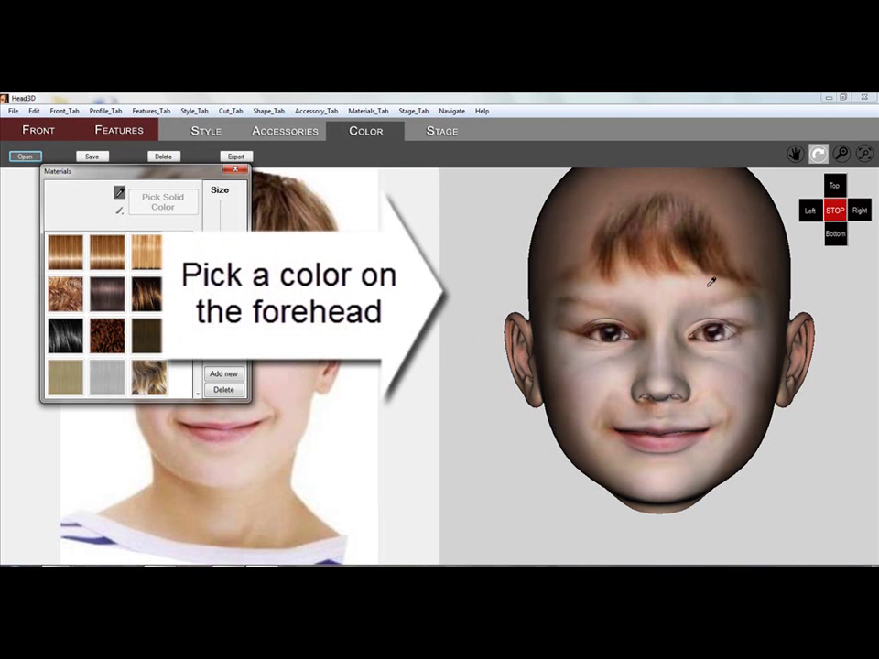
left_click(709, 285)
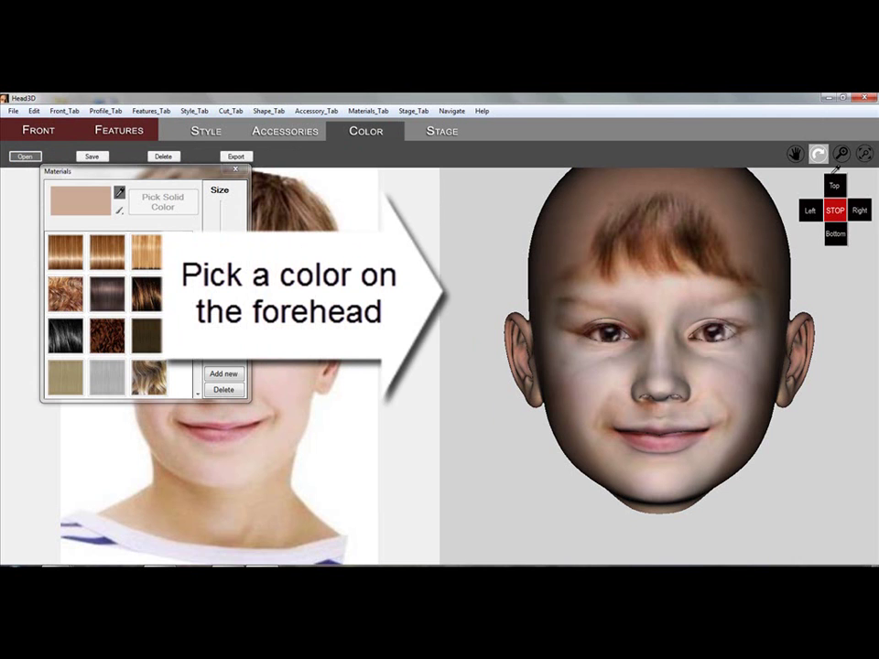
left_click_drag(844, 340, 806, 340)
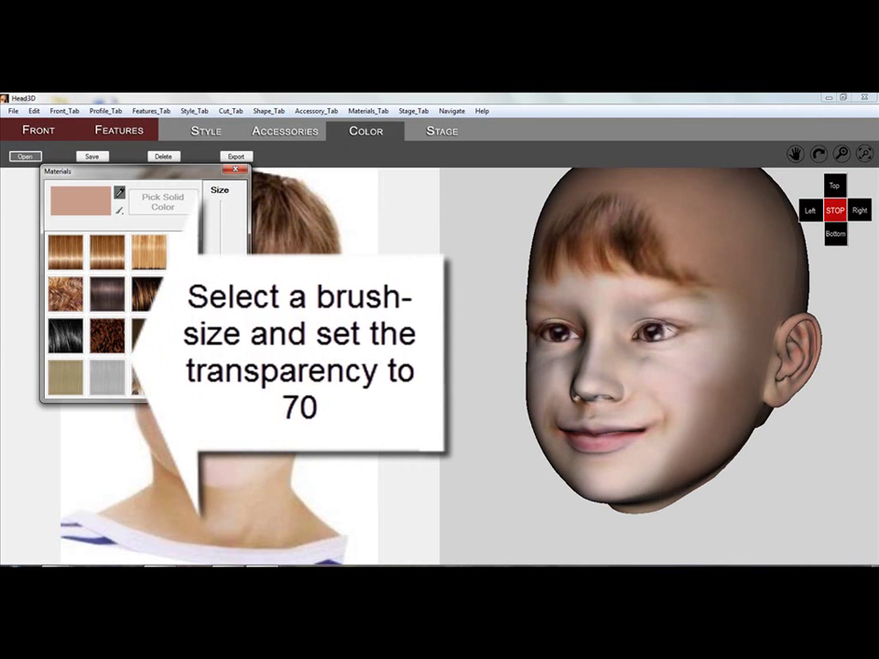
left_click(119, 212)
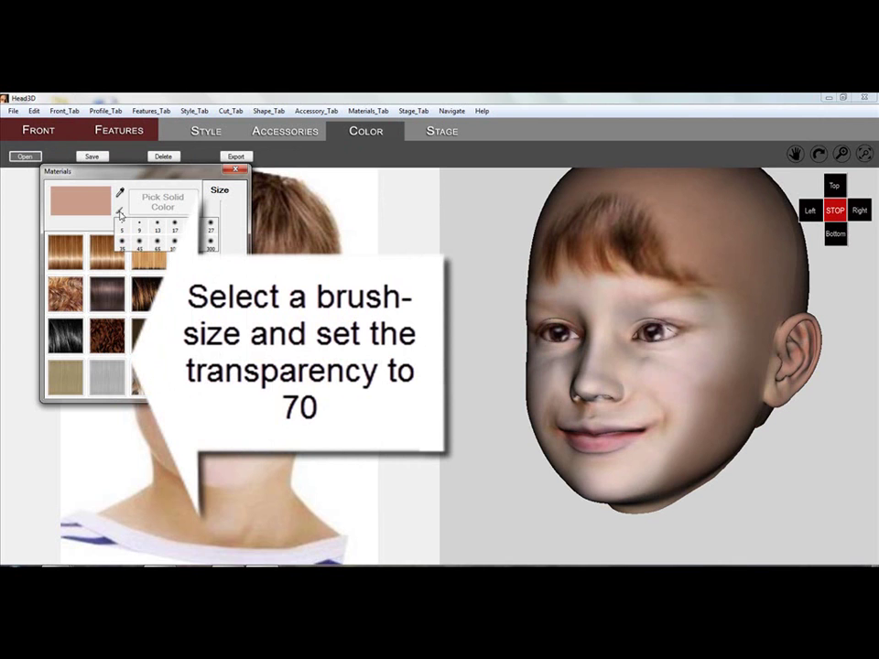
left_click(212, 248)
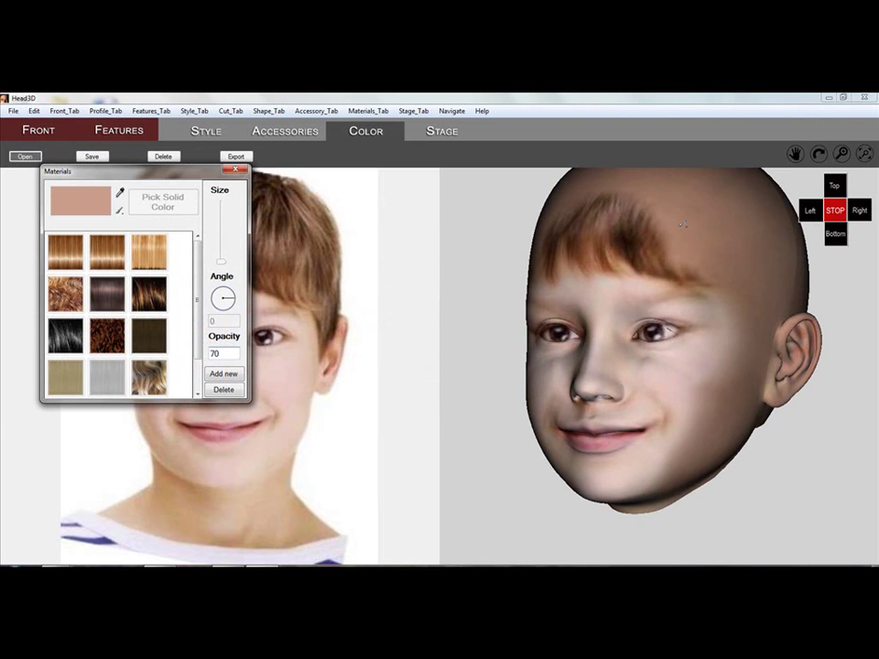
Paint the sampled skin color over the fringe and hair traces on both sides of the bare head's forehead.
mouse_move(682, 223)
left_mouse_down()
mouse_move(632, 222)
mouse_move(659, 257)
left_mouse_up()
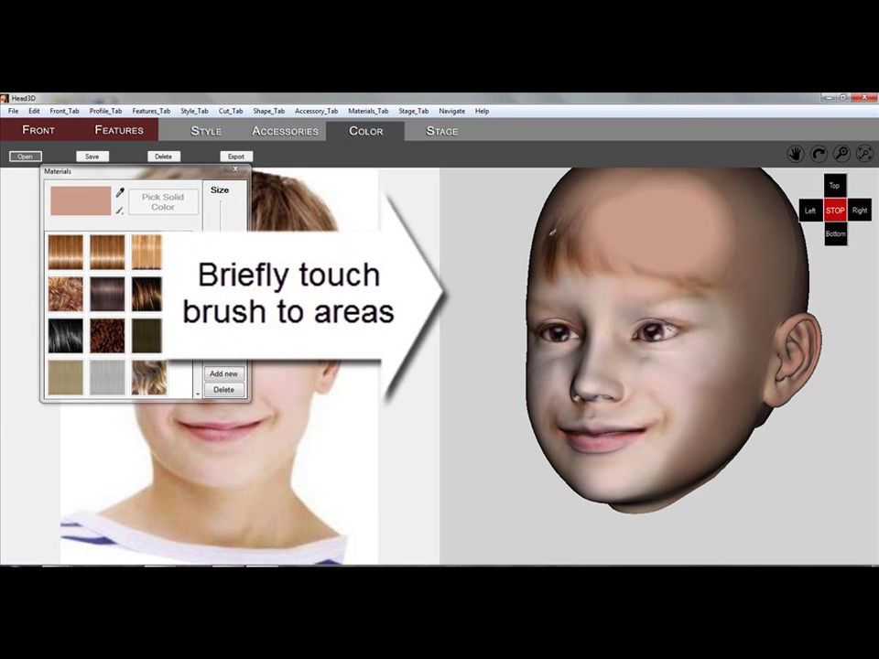
left_click(551, 234)
left_click_drag(715, 276, 586, 262)
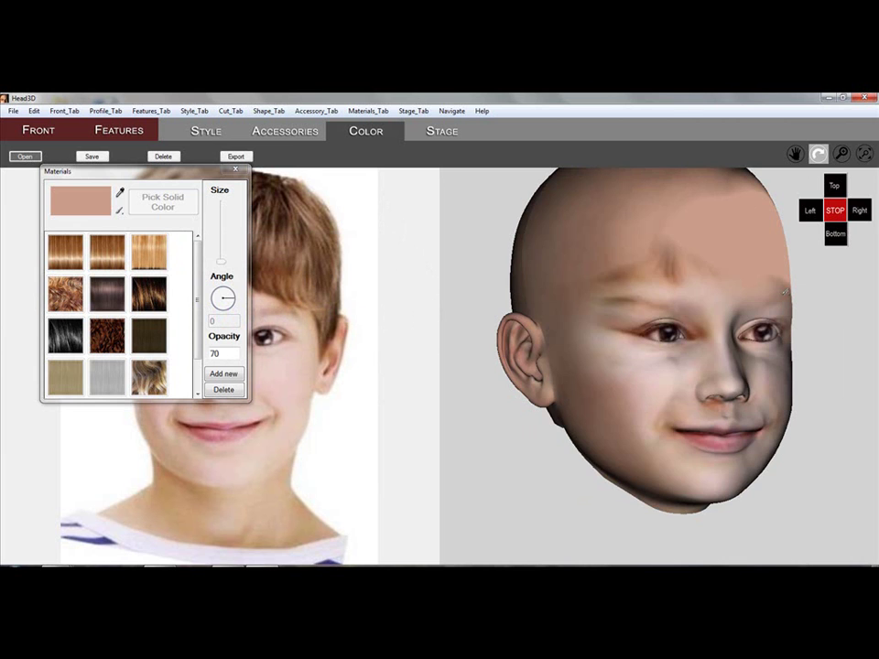
left_click_drag(784, 292, 746, 299)
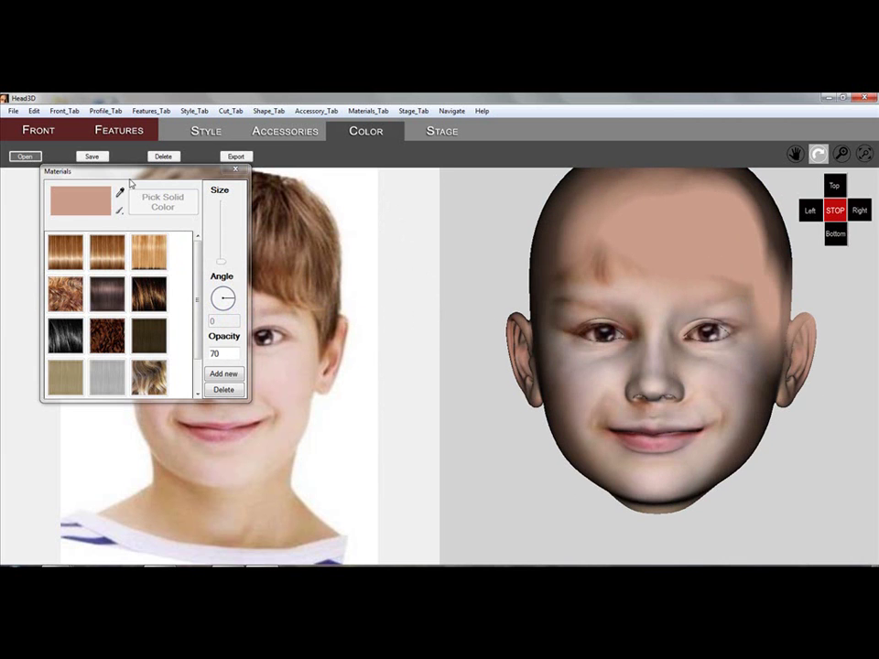
Show both the hair and the neck base again in the Parts library.
left_click(33, 111)
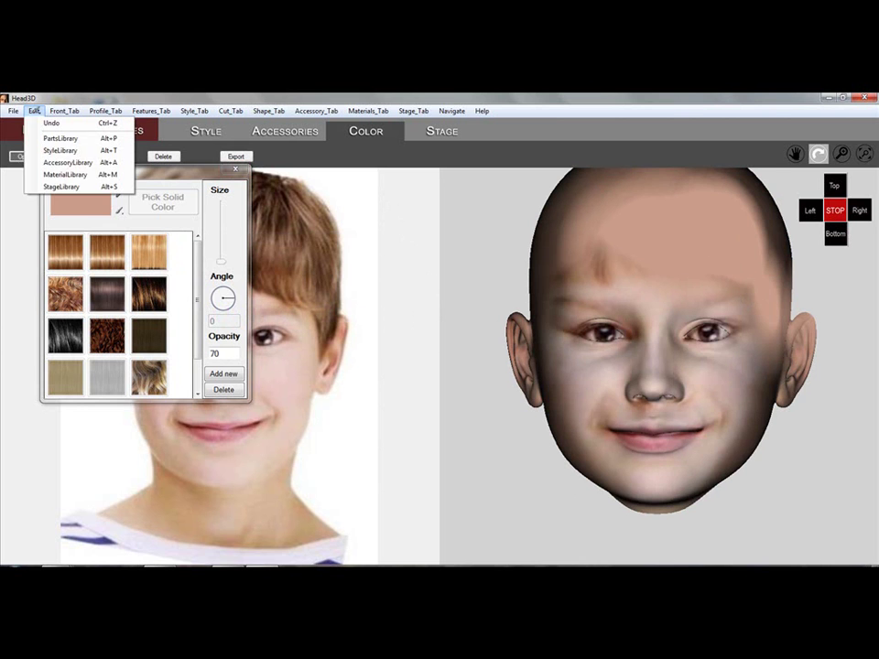
mouse_move(51, 111)
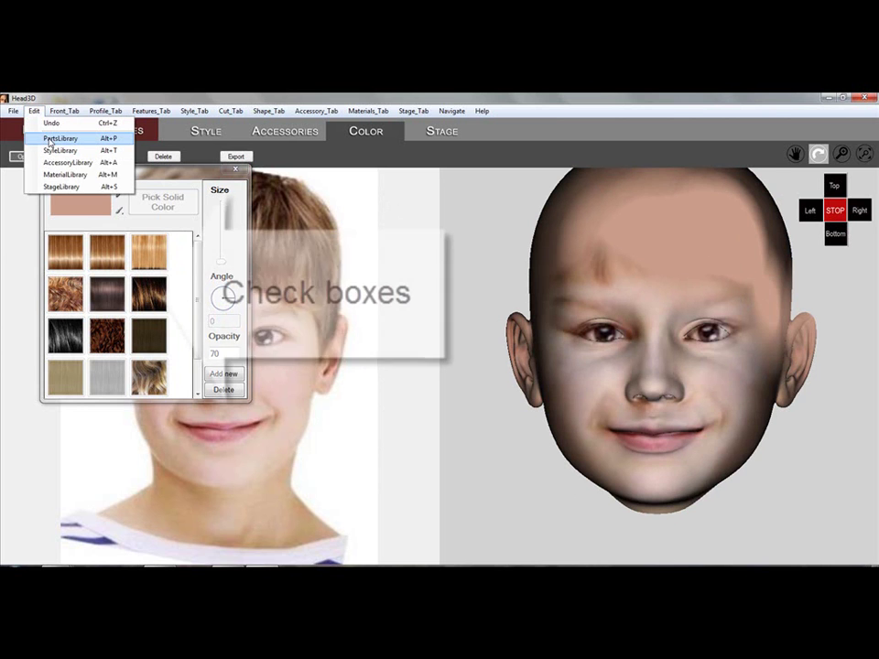
left_click(39, 149)
left_click(34, 154)
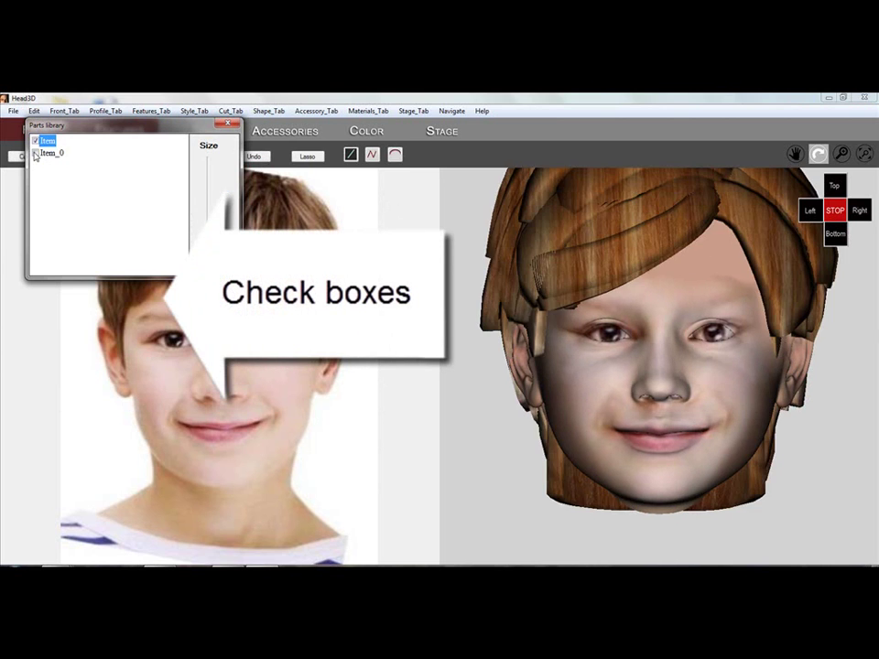
left_click(34, 154)
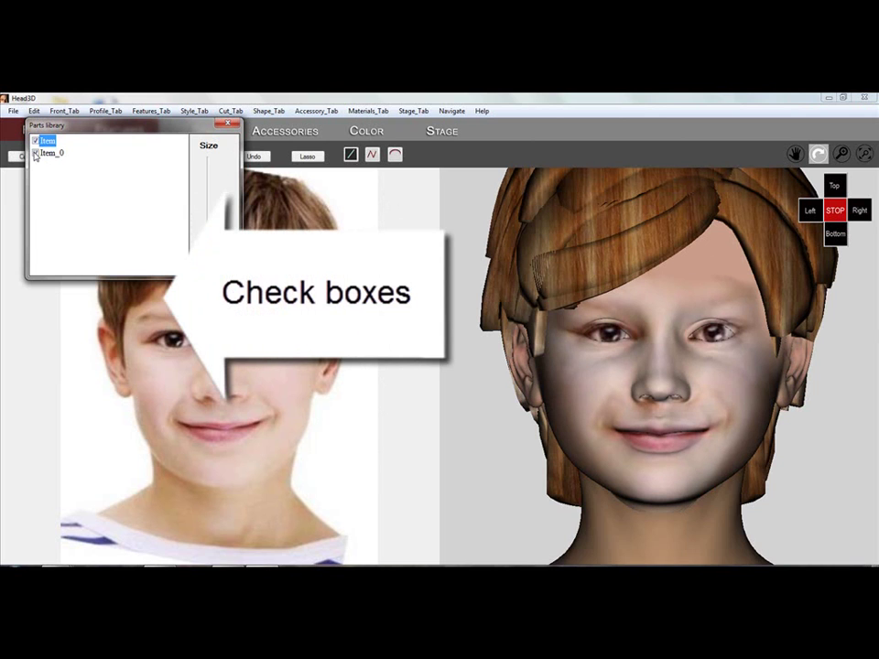
left_click(225, 125)
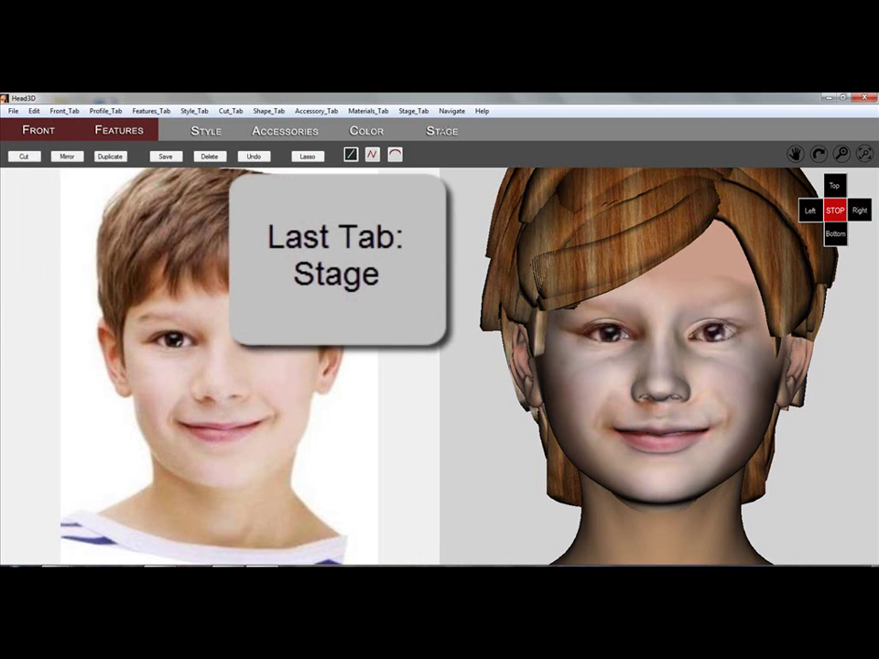
Stage the statue on the mantelpiece background and set its size to 3.
left_click(414, 131)
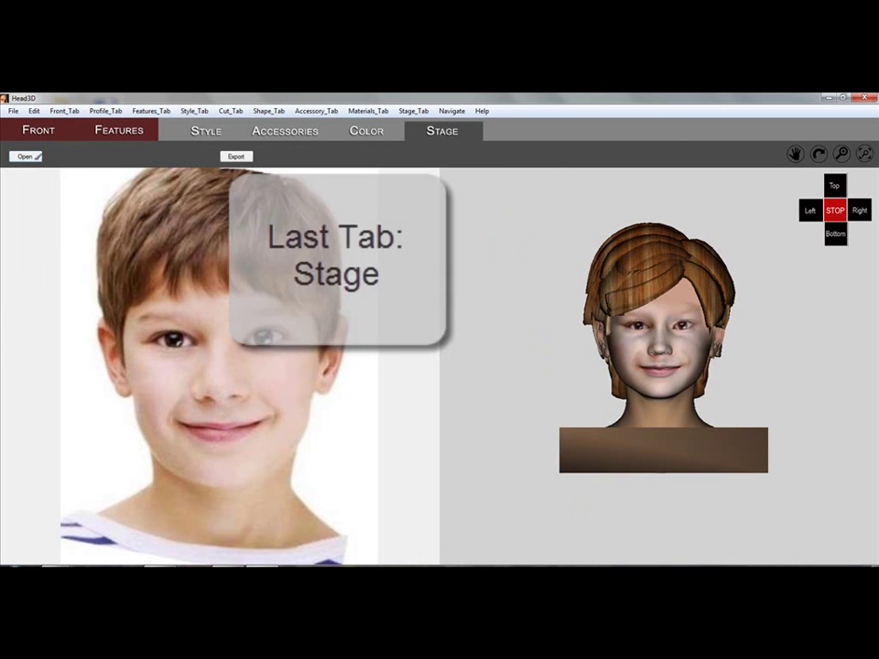
left_click(26, 155)
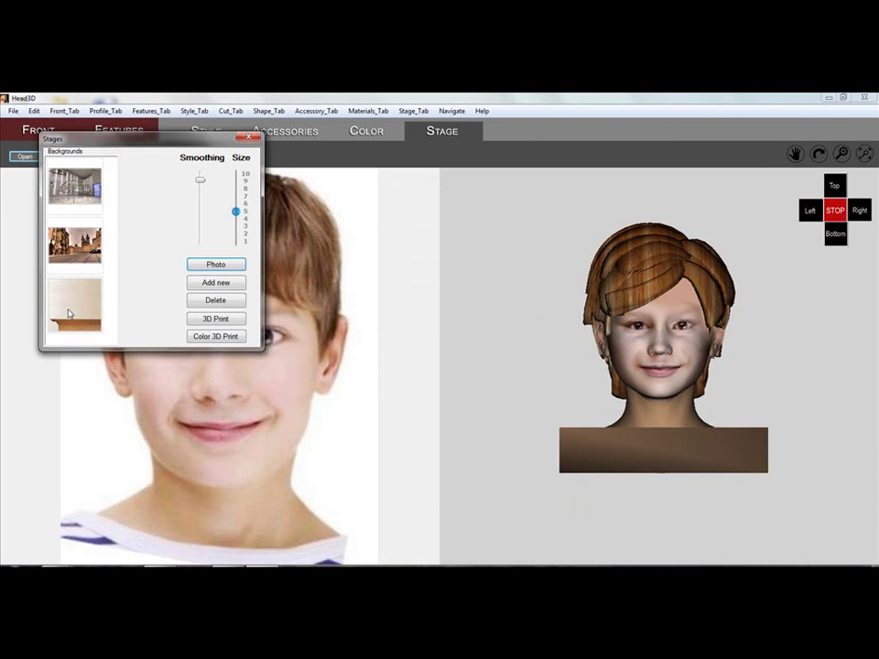
double_click(77, 306)
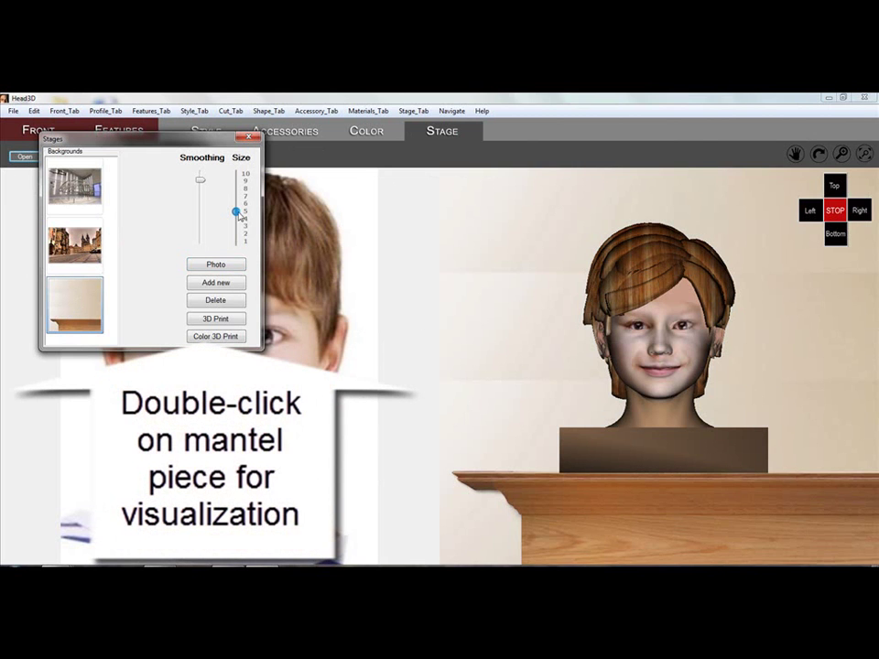
left_click_drag(237, 212, 235, 226)
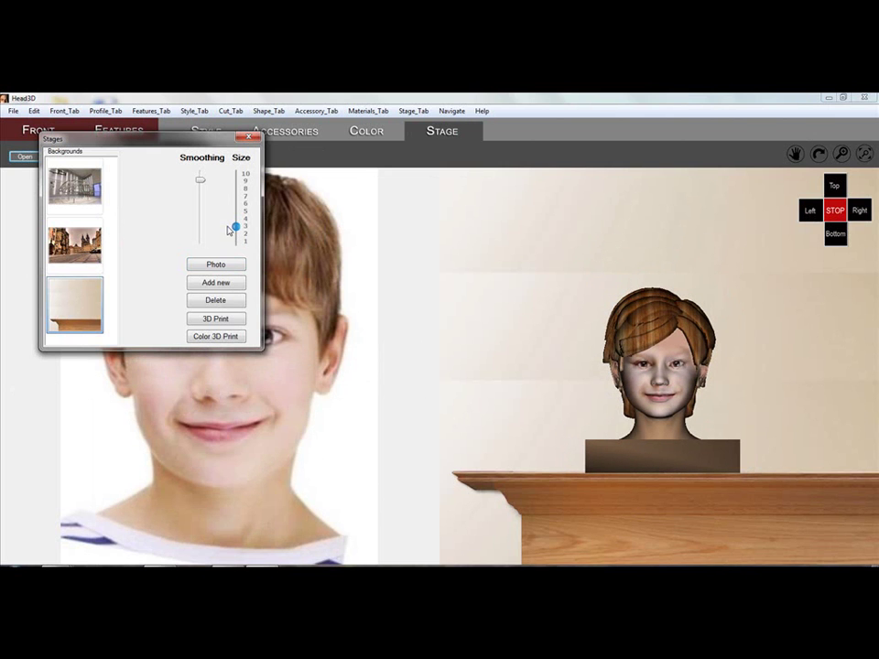
left_click_drag(234, 229, 229, 231)
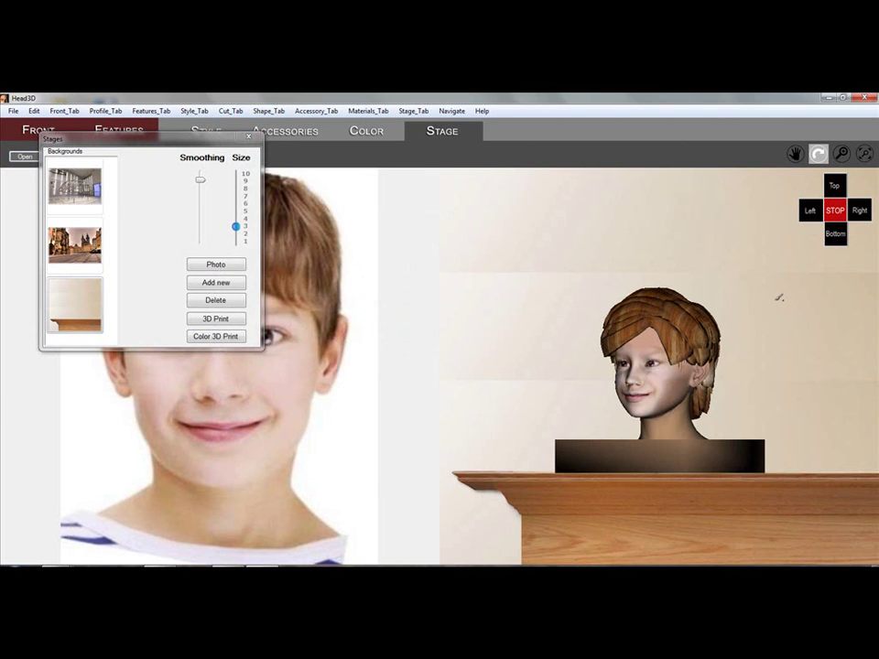
Export the statue with Color 3D Print to the project folder inside Projects.
left_click(451, 111)
left_click(460, 172)
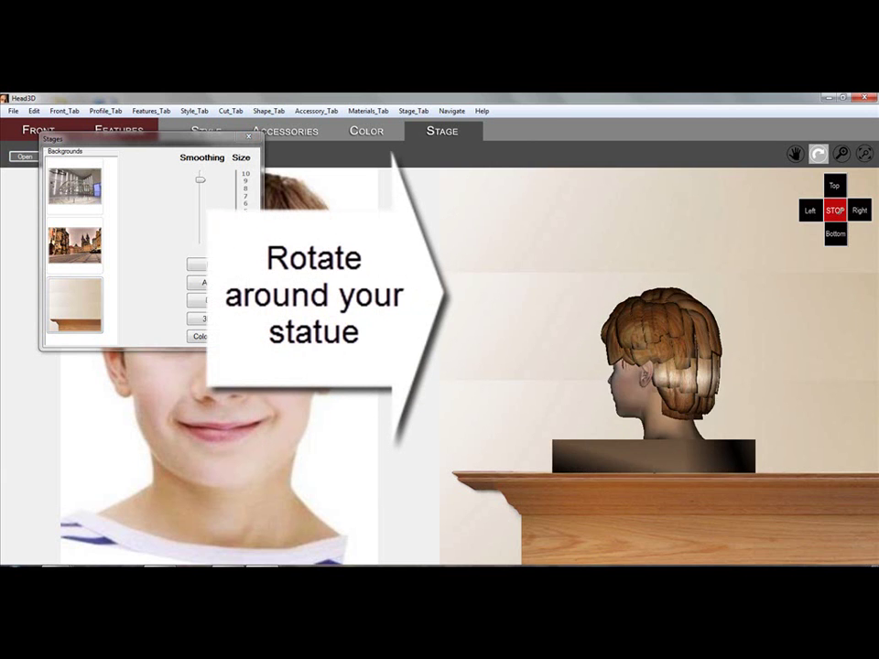
left_click(836, 211)
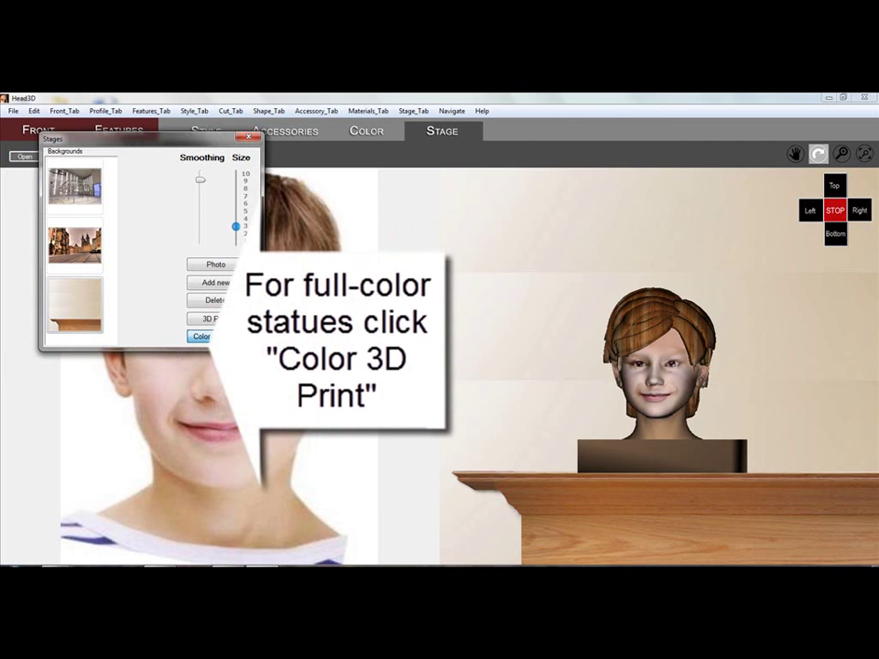
left_click(203, 336)
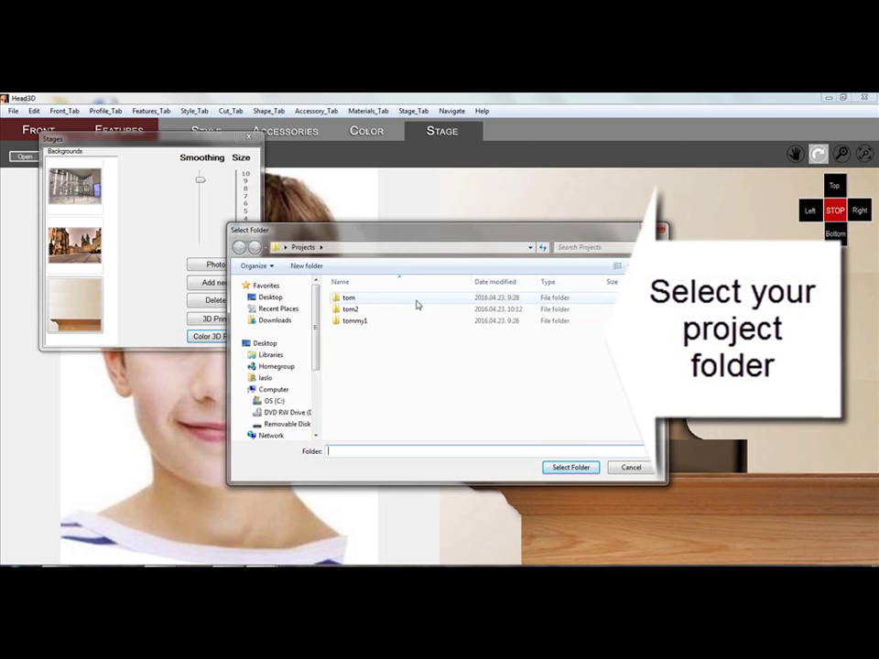
left_click(494, 285)
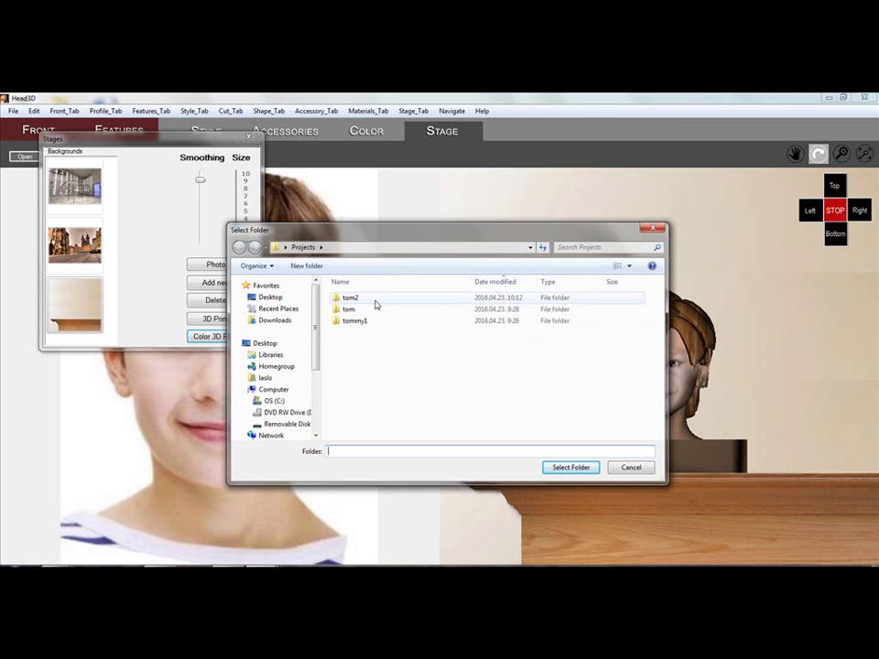
left_click(563, 471)
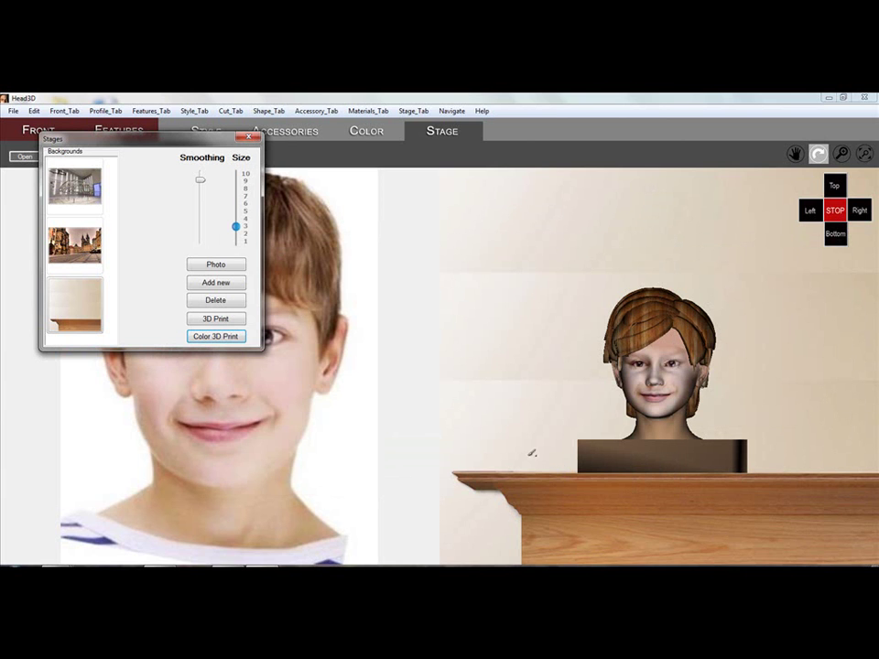